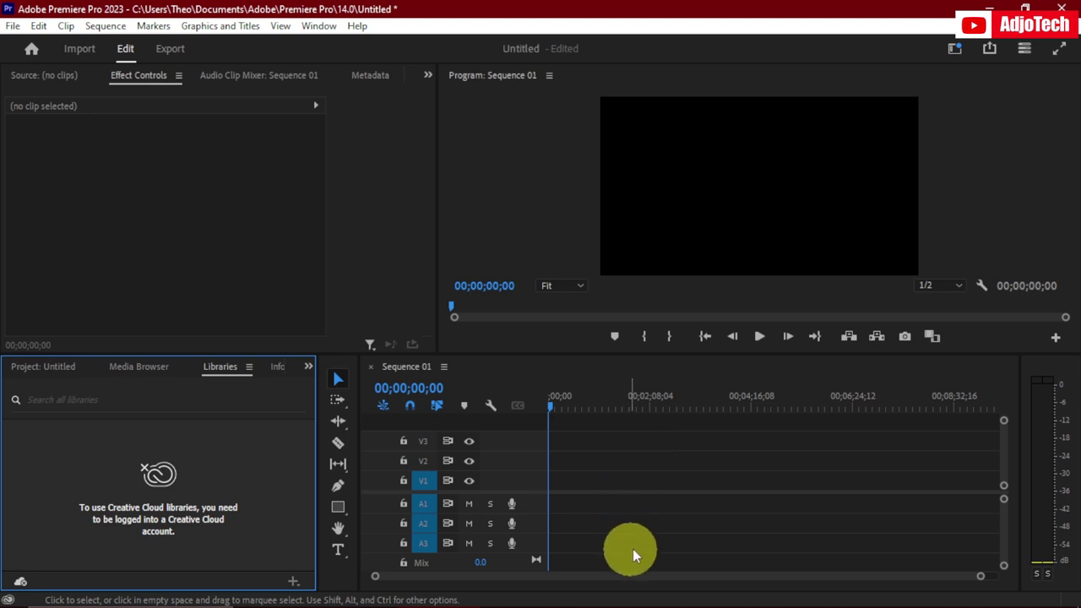
# Open the Downloads folder in File Explorer from the taskbar
pyautogui.moveTo(634, 604)
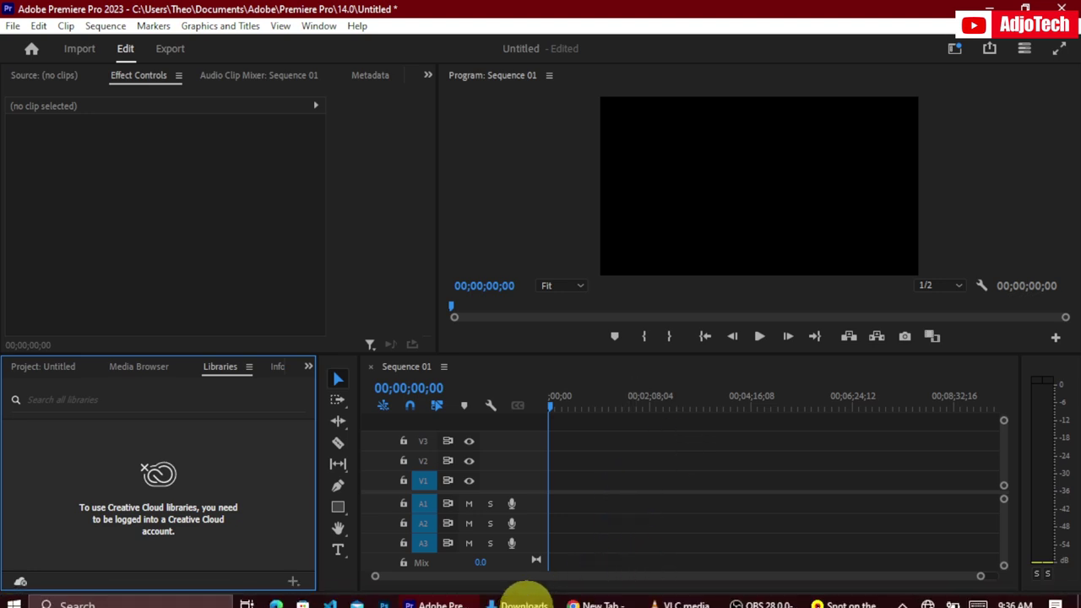
pyautogui.click(519, 596)
# Drop the 5302616-uhd video from Downloads onto V1, keeping the existing sequence settings
pyautogui.click(254, 148)
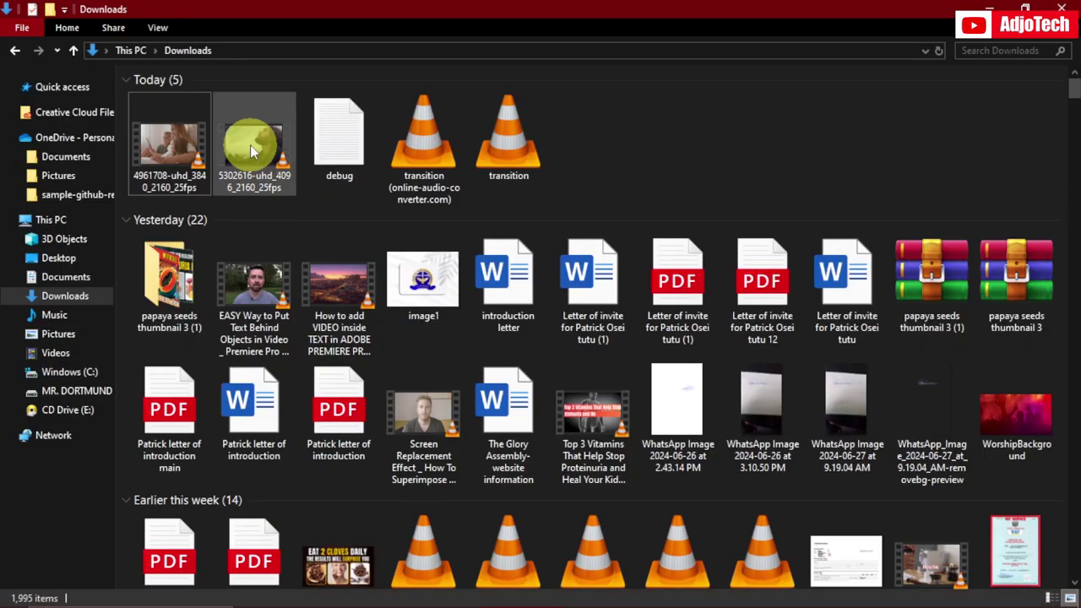
pyautogui.click(613, 596)
pyautogui.moveTo(613, 596); pyautogui.dragTo(546, 490)
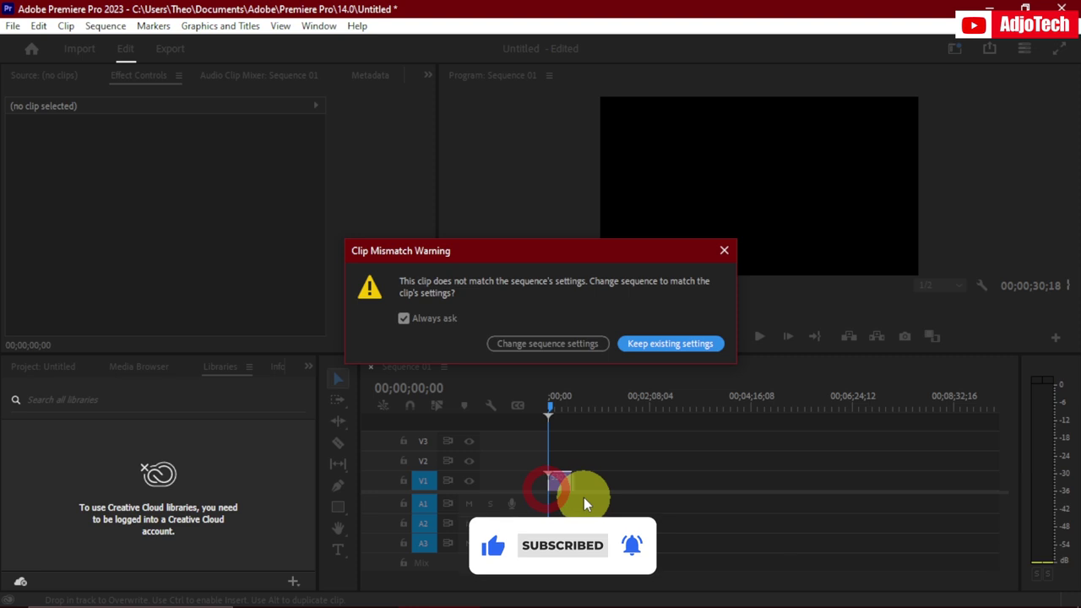
pyautogui.click(668, 346)
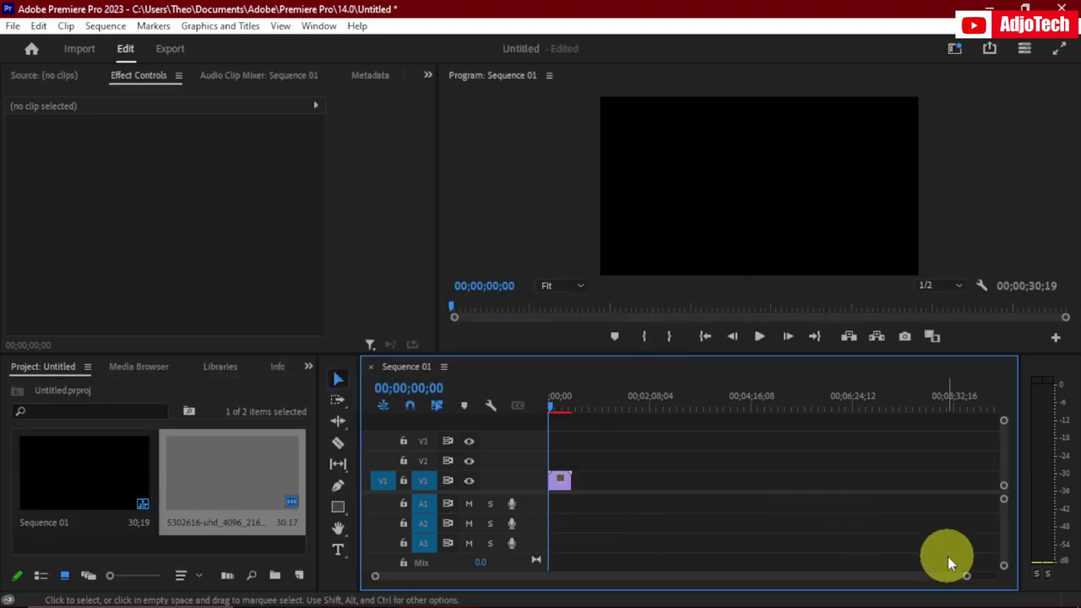
# Trim the V1 clip's end so Sequence 01 runs 00;00;15;06
pyautogui.moveTo(966, 576); pyautogui.dragTo(816, 580)
pyautogui.moveTo(553, 406); pyautogui.dragTo(607, 409)
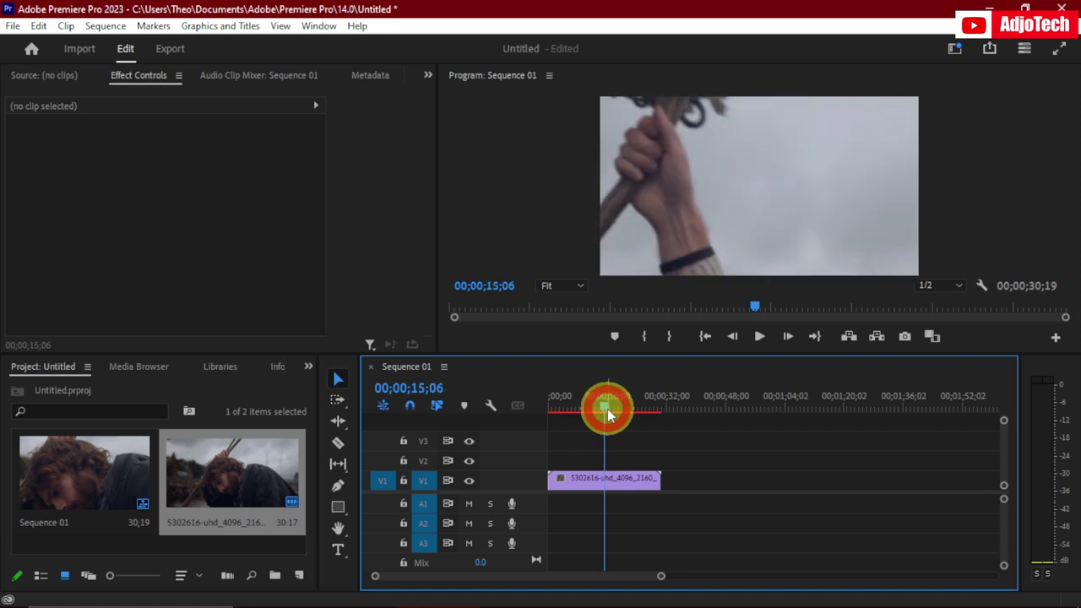
pyautogui.moveTo(658, 480); pyautogui.dragTo(604, 479)
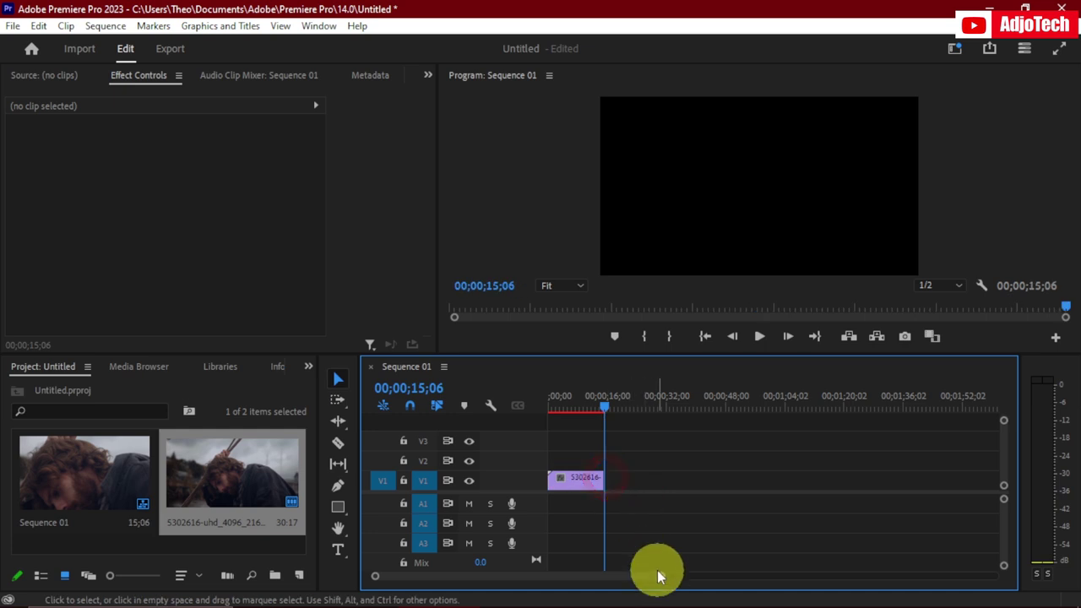
pyautogui.moveTo(662, 580); pyautogui.dragTo(598, 578)
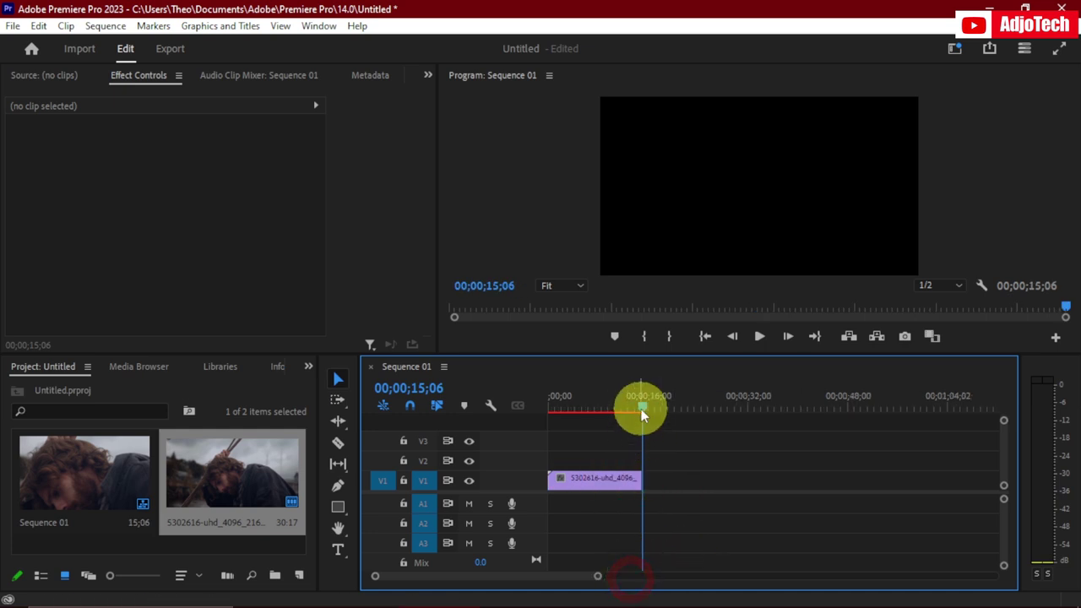
pyautogui.click(621, 408)
pyautogui.moveTo(621, 408); pyautogui.dragTo(605, 406)
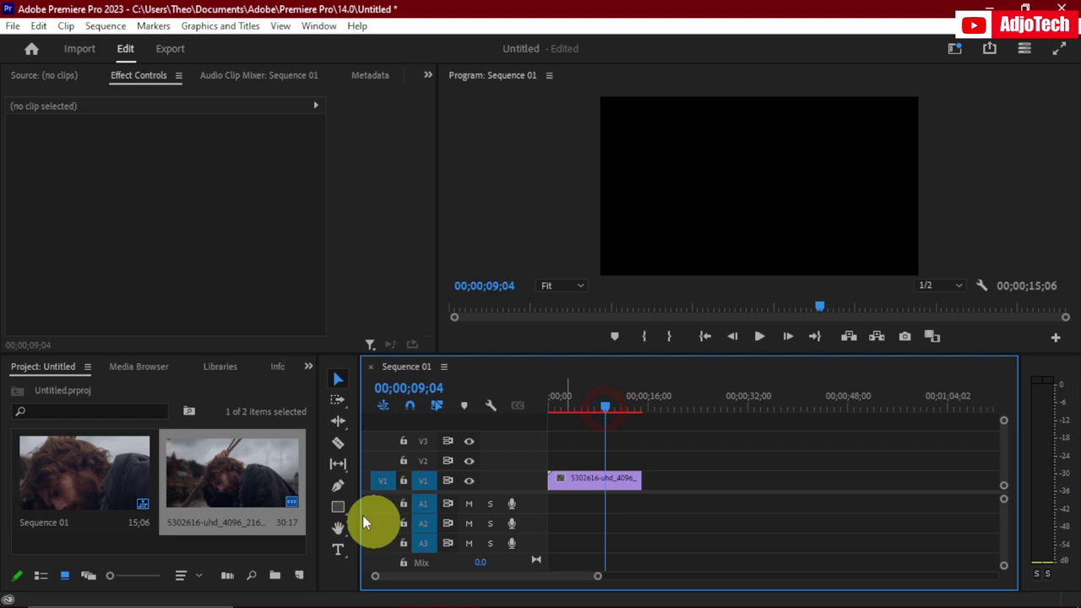
pyautogui.click(338, 549)
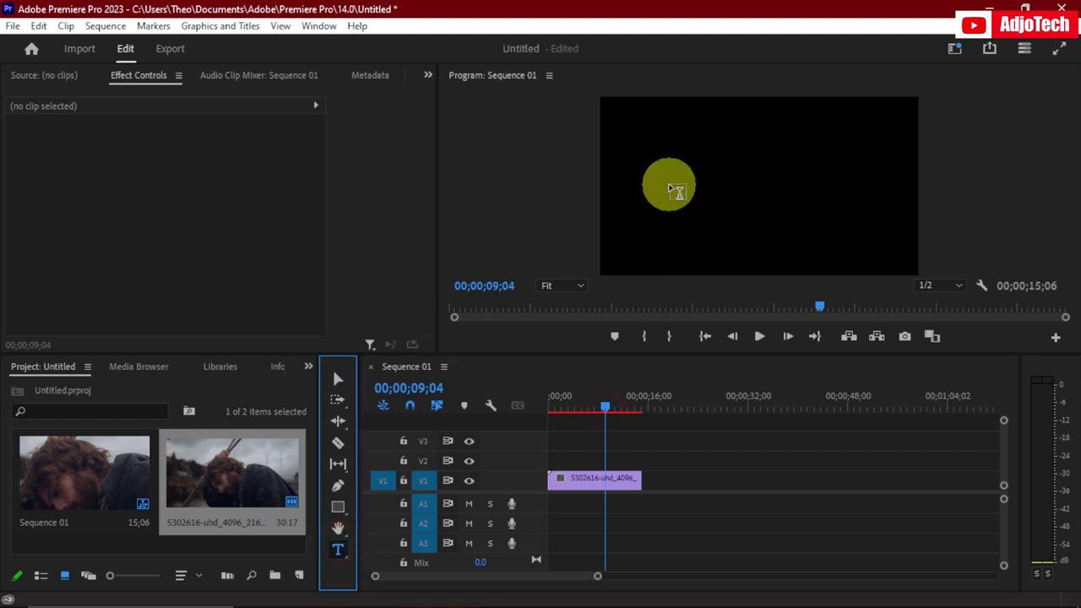
# Add a 'Movie' text title on the video frame
pyautogui.click(722, 192)
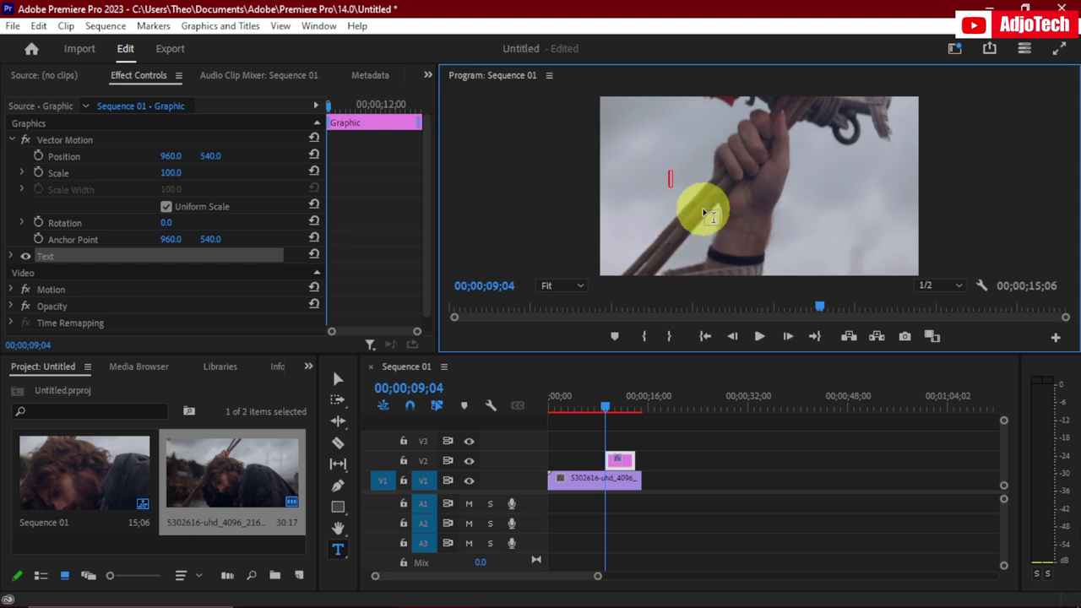
pyautogui.write('Movie')
pyautogui.click(338, 380)
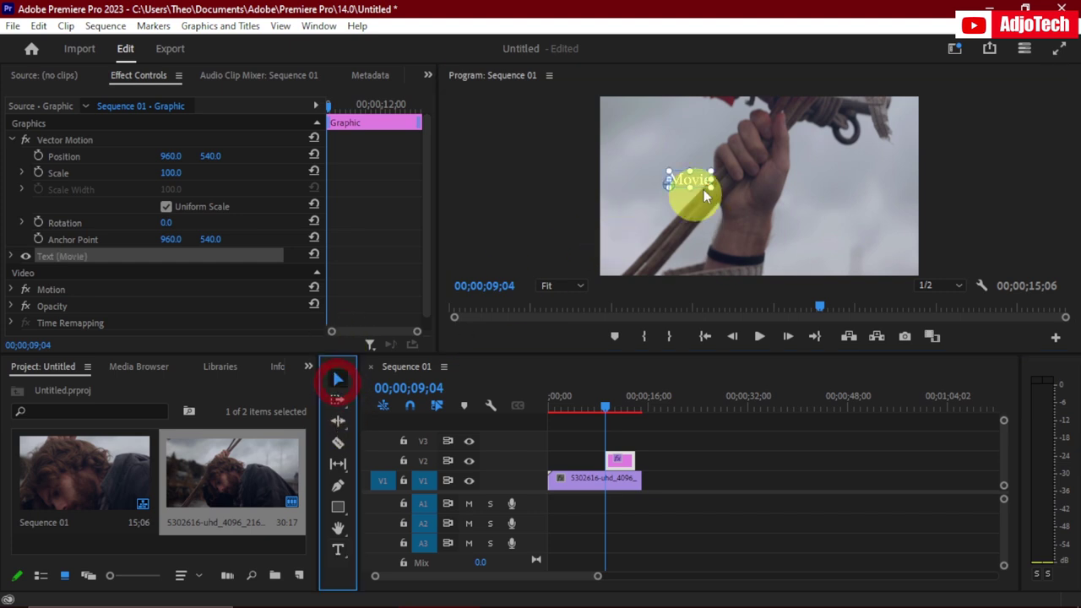
# Enlarge the Movie title and move it down toward the frame centre
pyautogui.moveTo(713, 189); pyautogui.dragTo(738, 197)
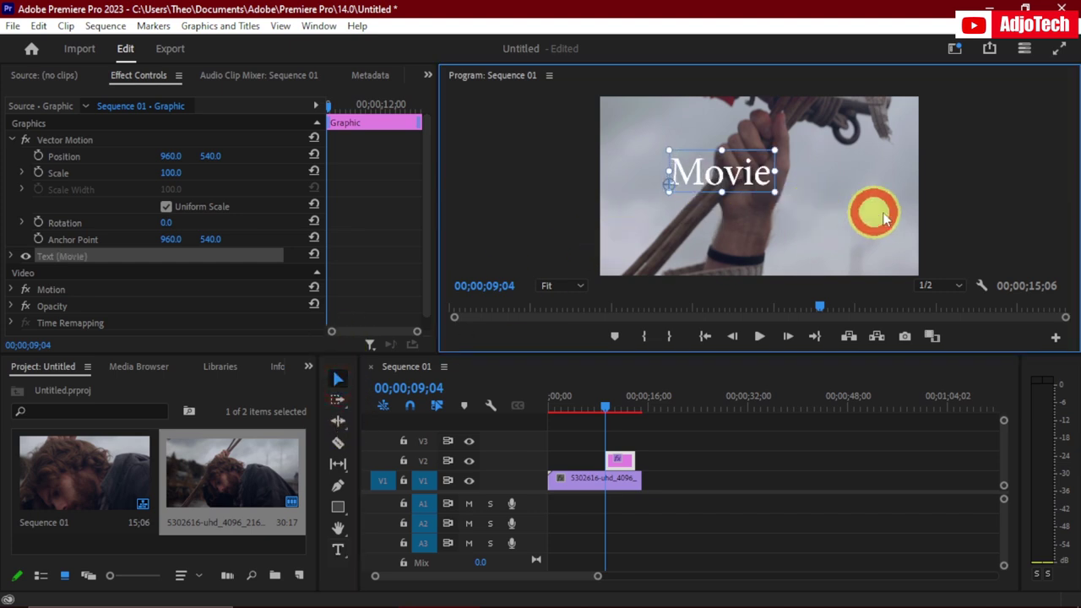
pyautogui.moveTo(883, 218); pyautogui.dragTo(1053, 241)
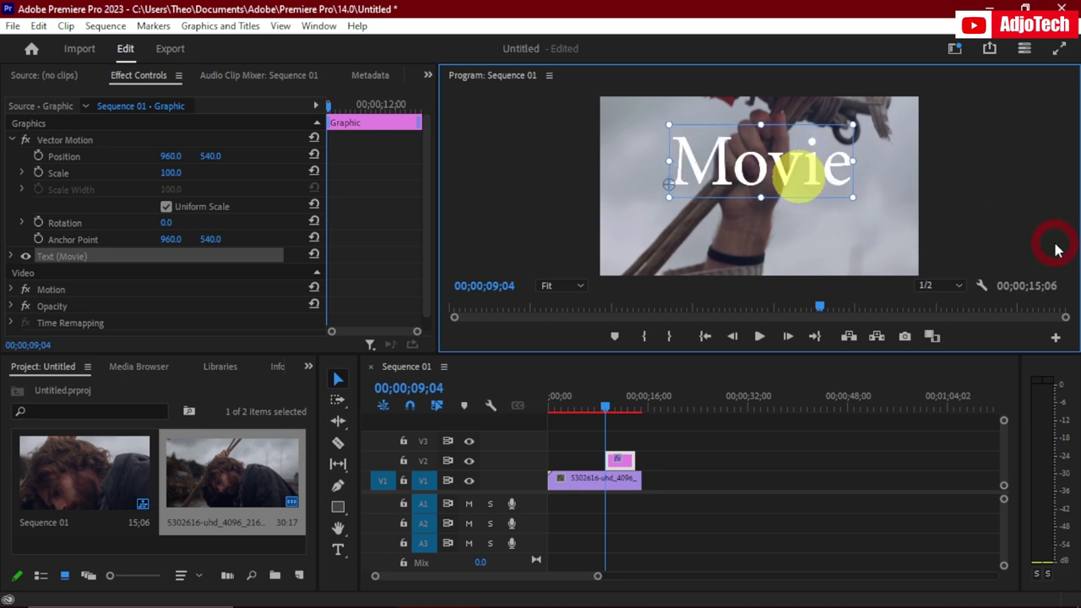
pyautogui.click(720, 186)
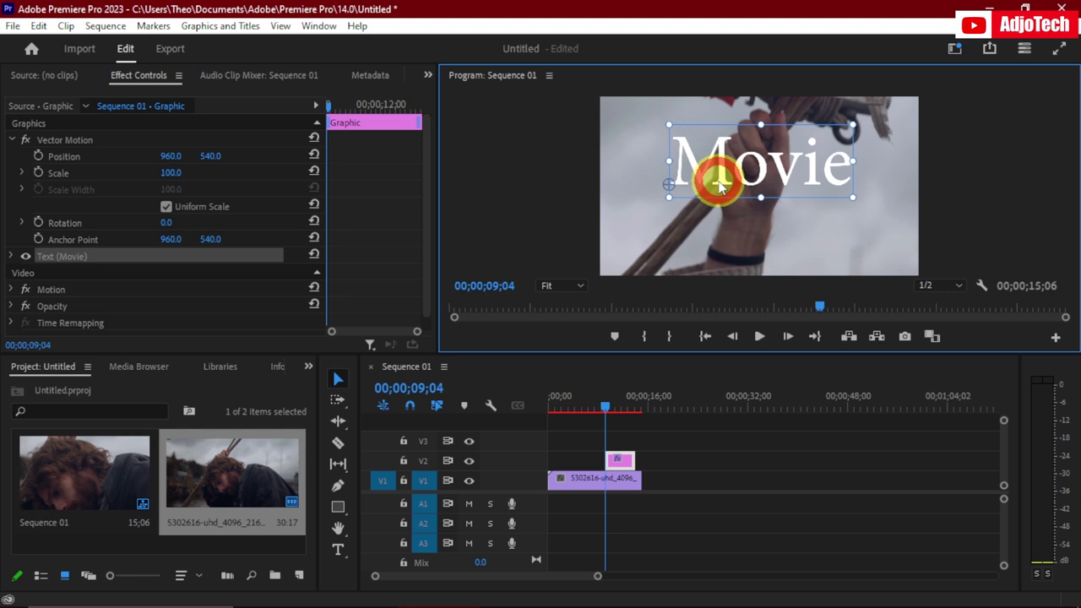
pyautogui.moveTo(720, 185); pyautogui.dragTo(715, 207)
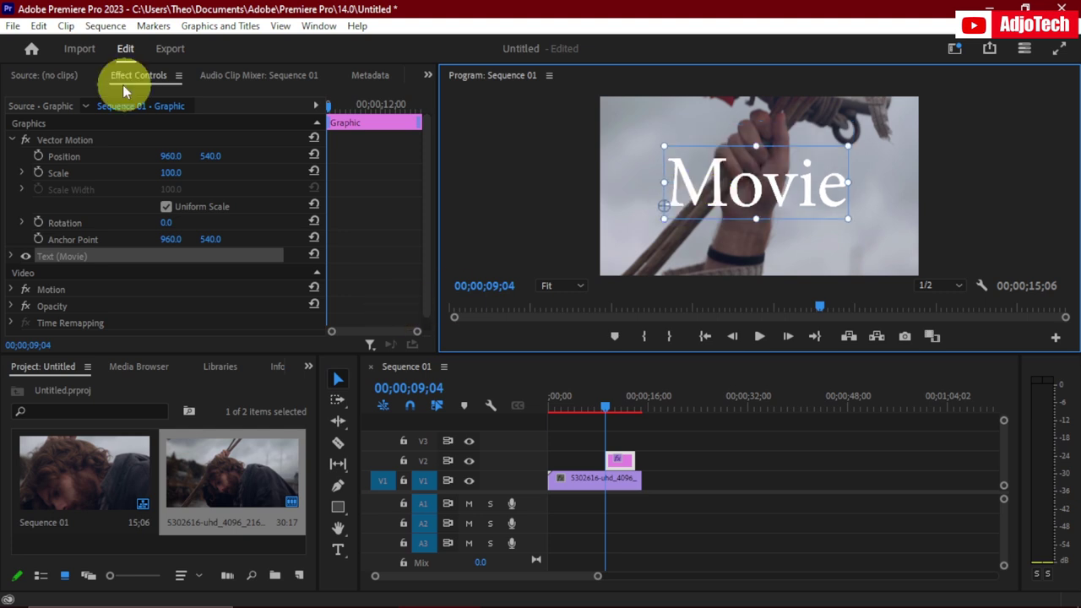
# Change the Movie title's font to Impact
pyautogui.click(13, 257)
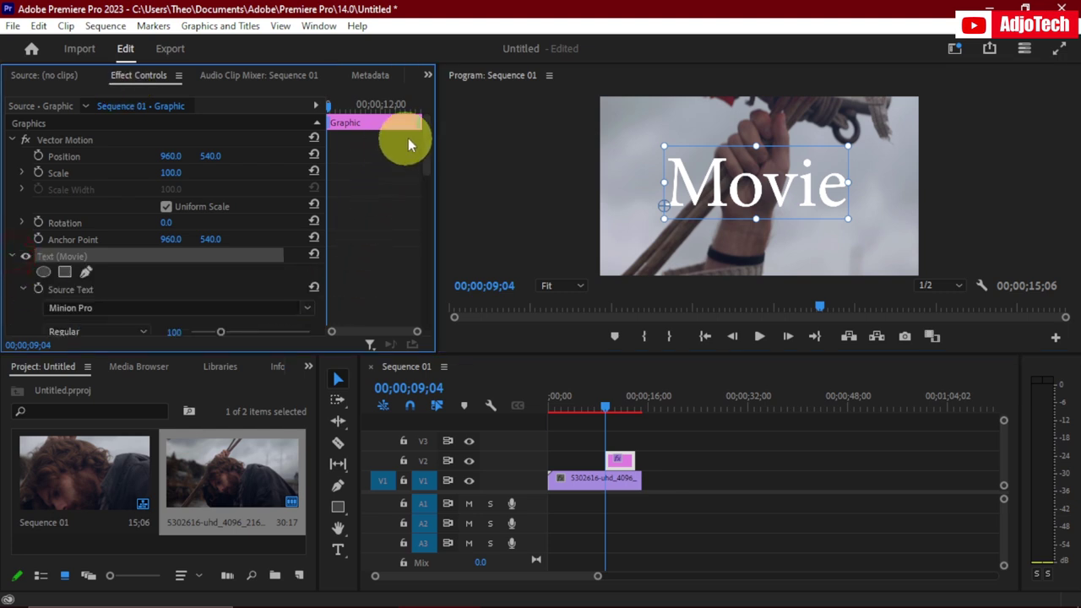
pyautogui.scroll(-3, 426, 156)
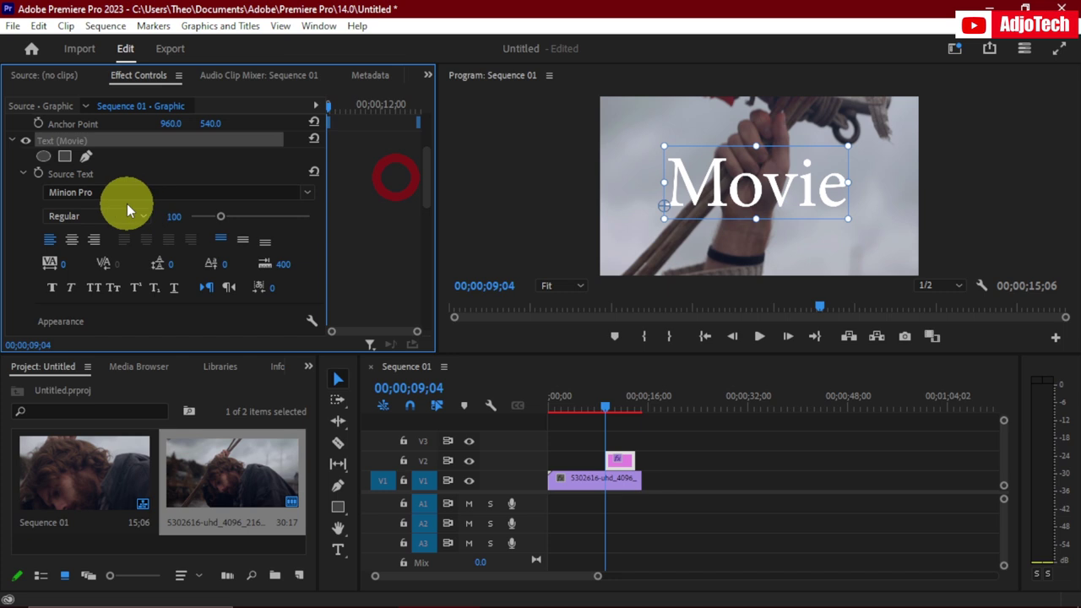
pyautogui.doubleClick(761, 193)
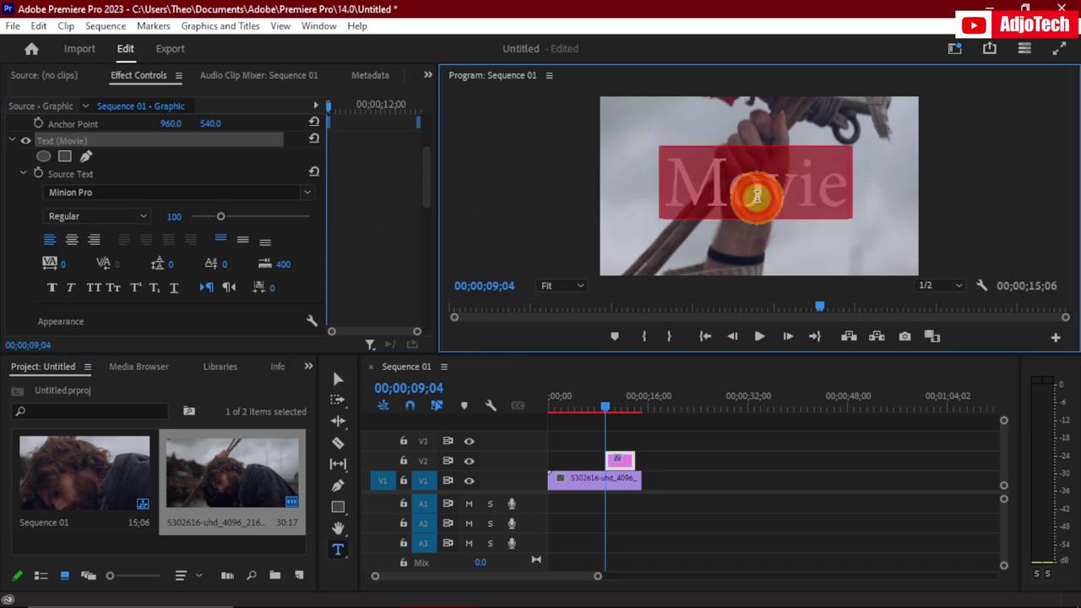
pyautogui.click(102, 193)
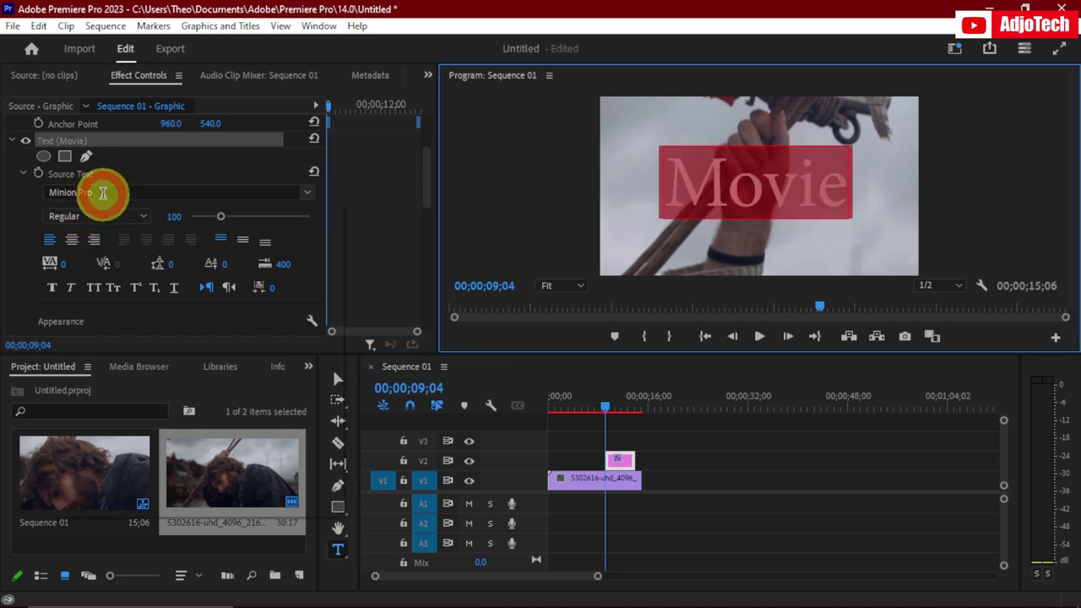
pyautogui.write('impa')
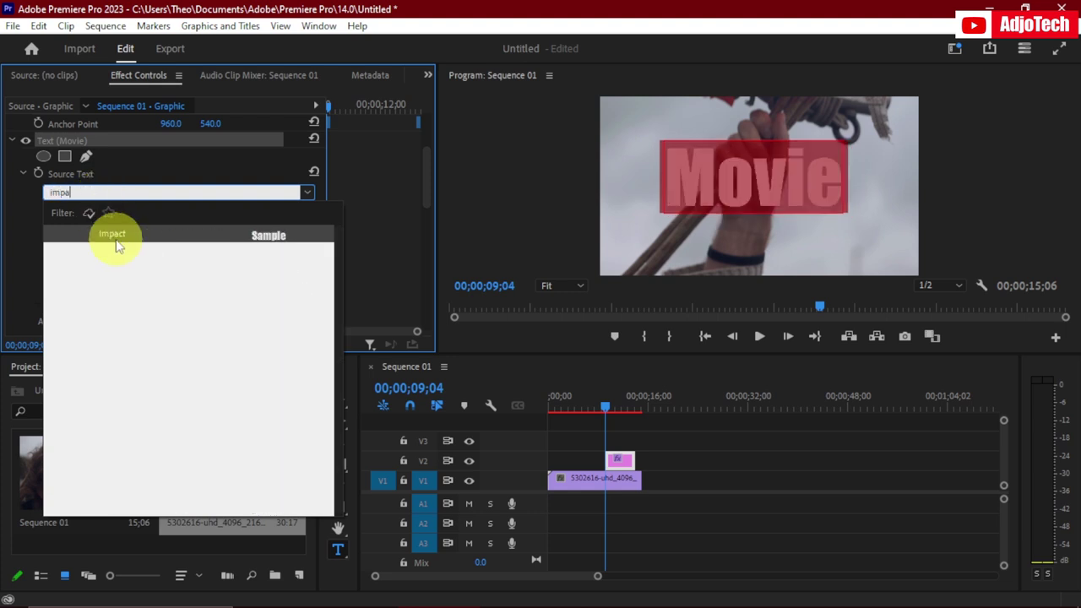
pyautogui.click(114, 234)
# Apply All Caps so the title reads MOVIE
pyautogui.click(796, 187)
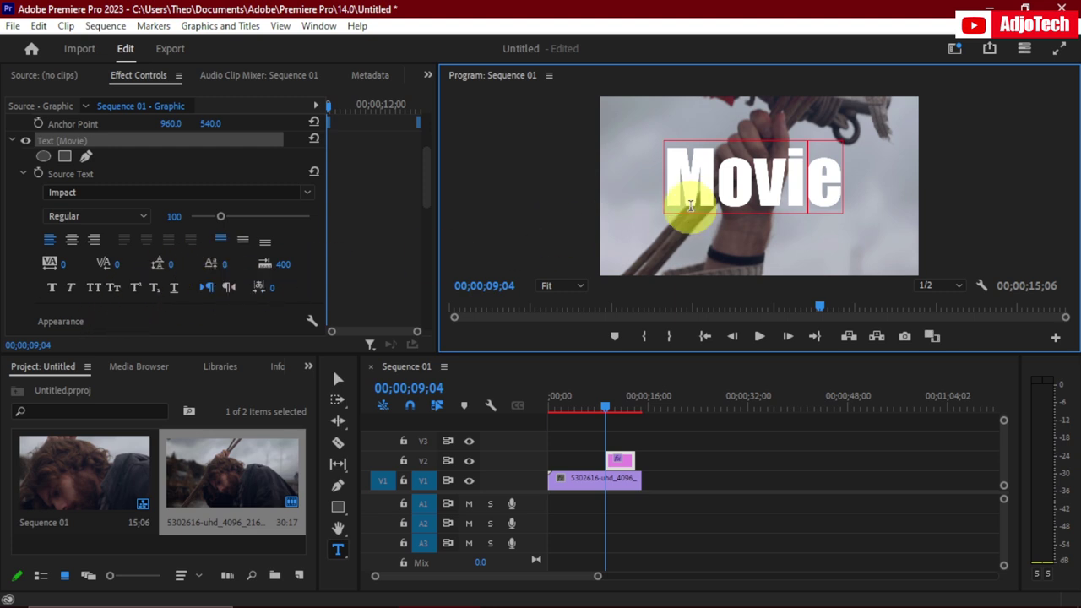
pyautogui.click(94, 291)
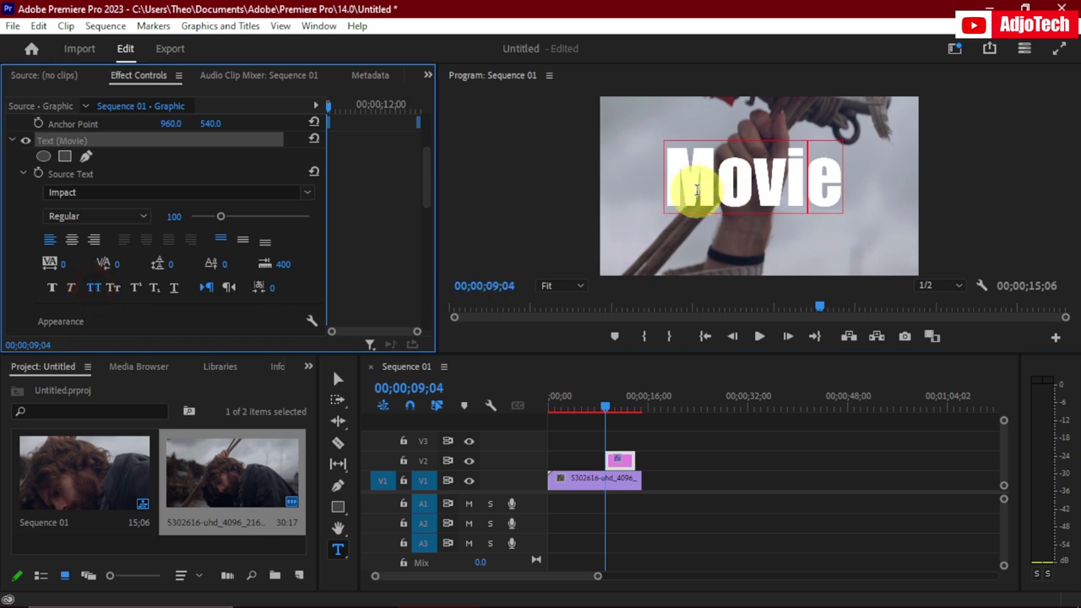
pyautogui.moveTo(676, 179); pyautogui.dragTo(844, 178)
pyautogui.click(94, 288)
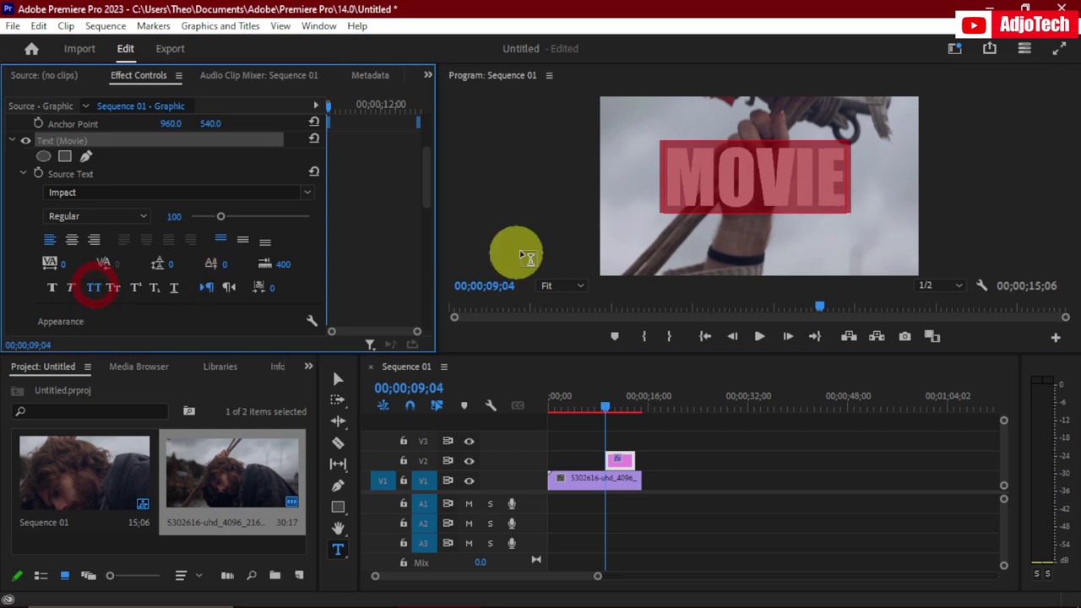
pyautogui.click(771, 187)
pyautogui.click(754, 187)
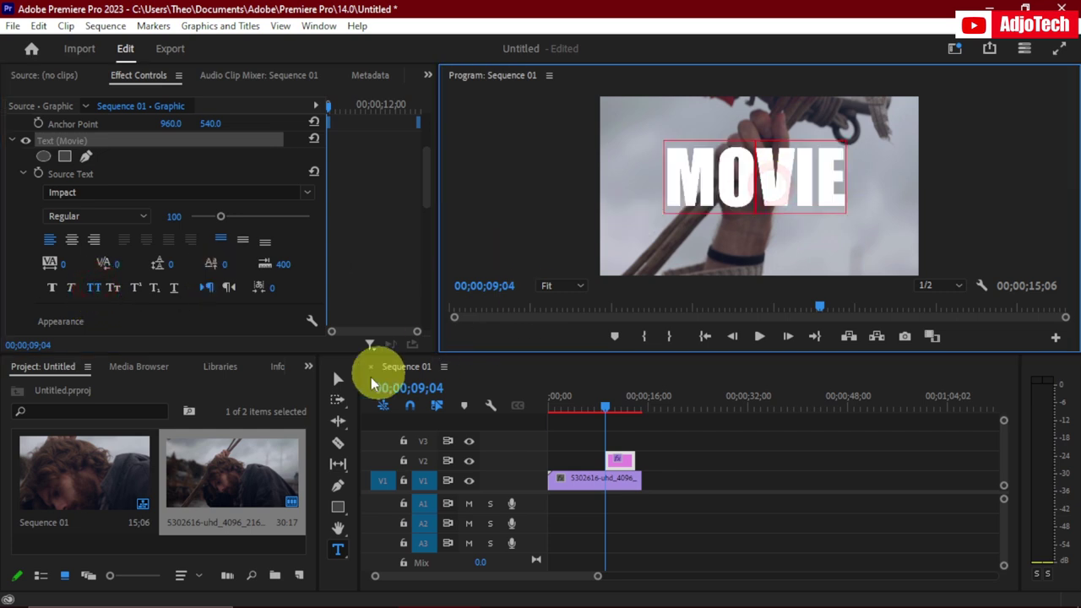
pyautogui.click(338, 378)
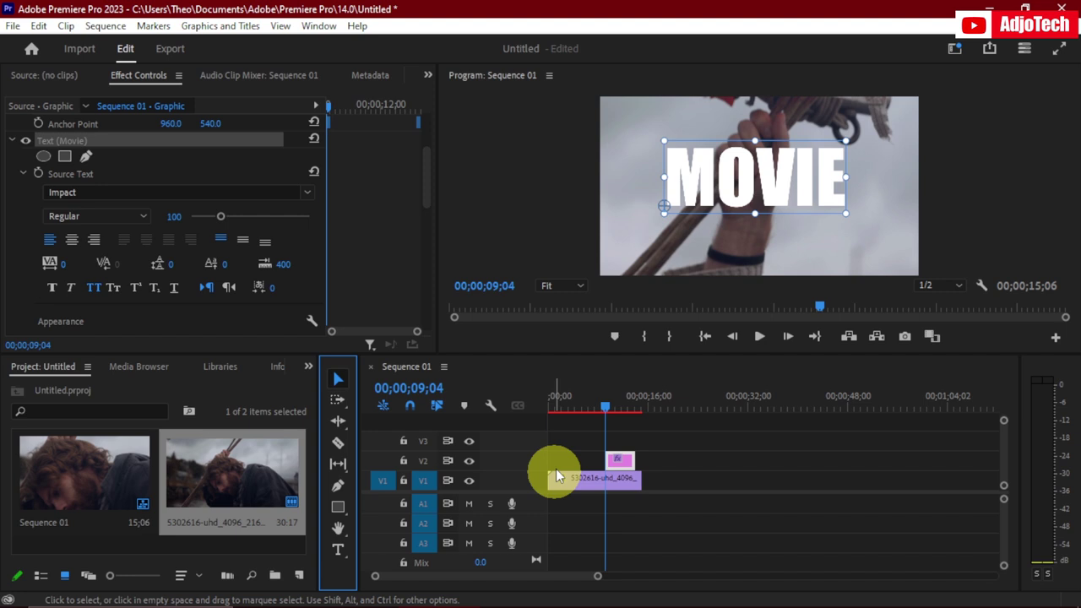
# Extend the MOVIE graphic clip on V2 to span the whole video clip
pyautogui.click(620, 461)
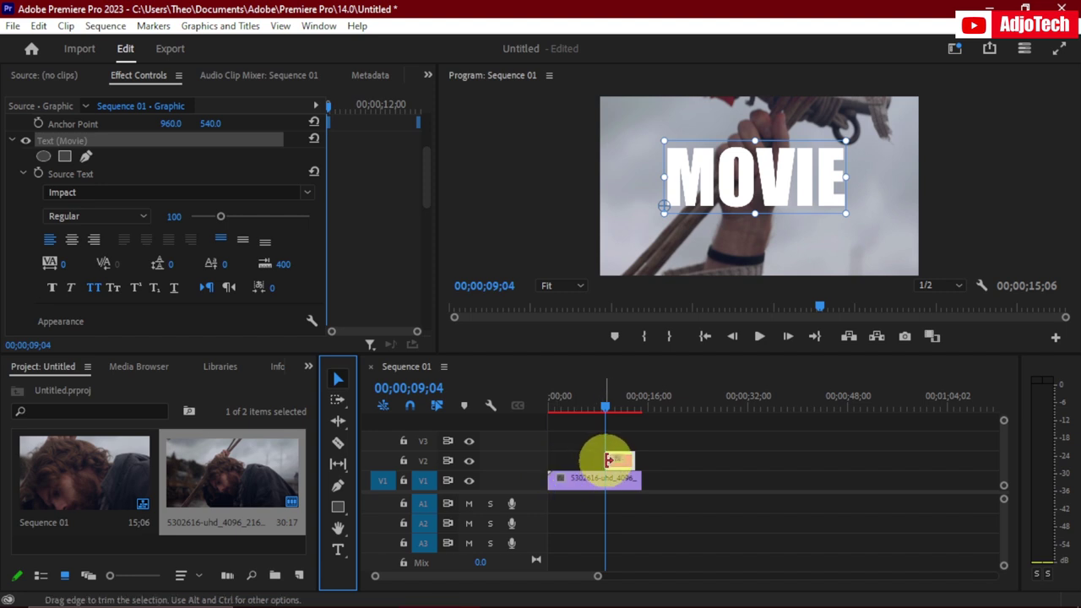
pyautogui.moveTo(600, 460); pyautogui.dragTo(547, 463)
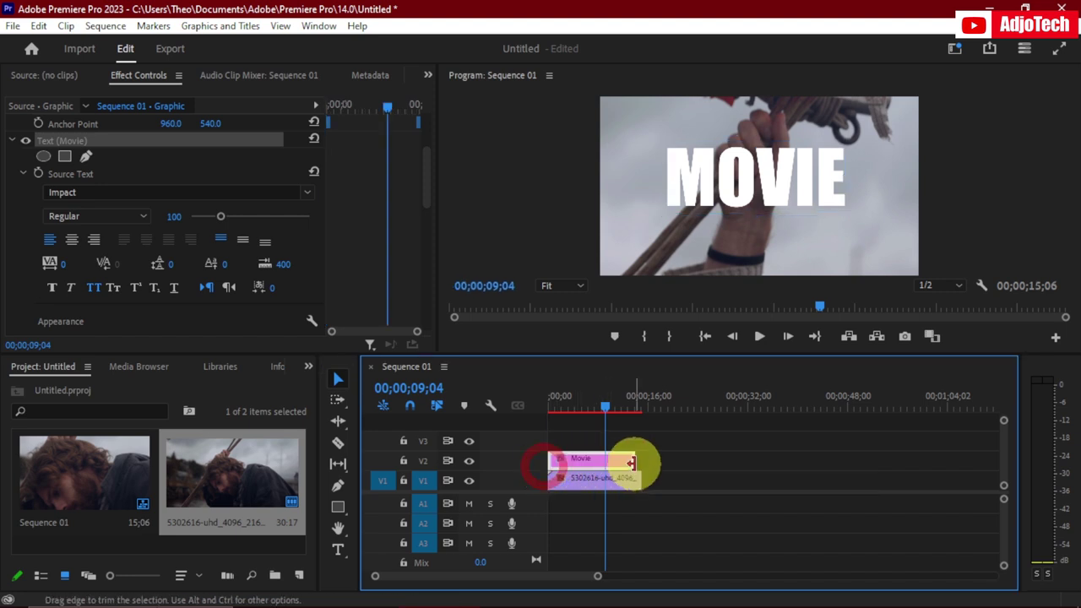
pyautogui.moveTo(632, 462); pyautogui.dragTo(632, 465)
# Preview the sequence from the start, then bring up the Effects panel
pyautogui.moveTo(612, 410); pyautogui.dragTo(521, 406)
pyautogui.click(760, 337)
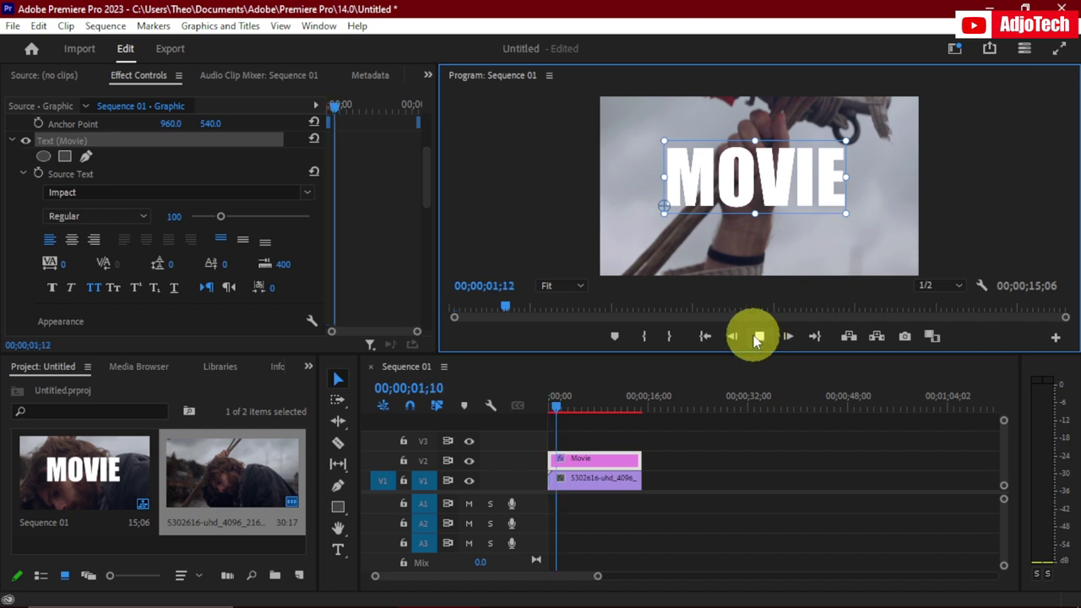
pyautogui.click(758, 337)
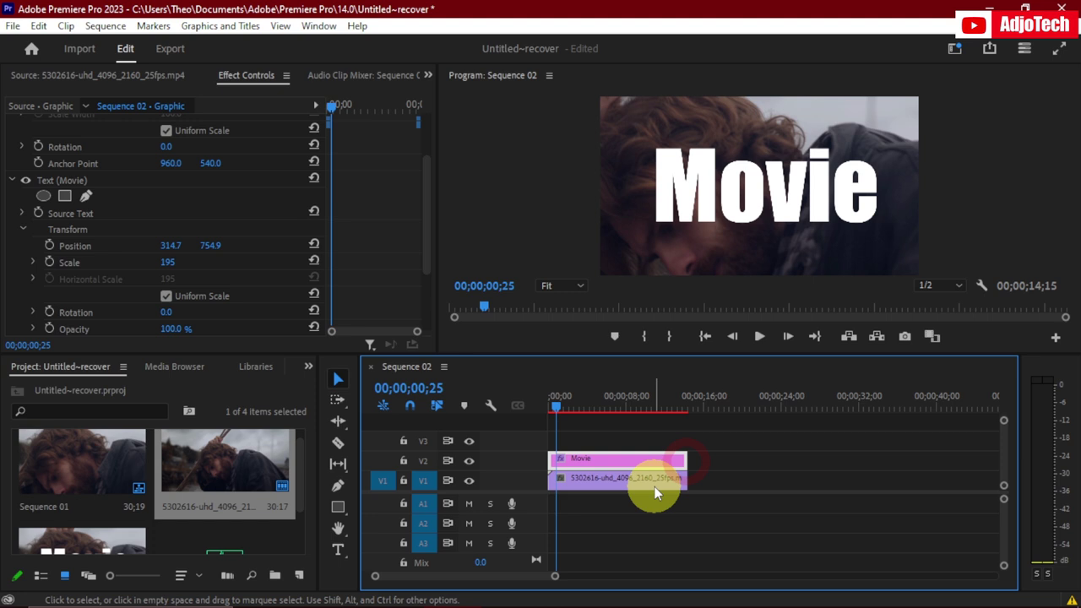
pyautogui.click(308, 365)
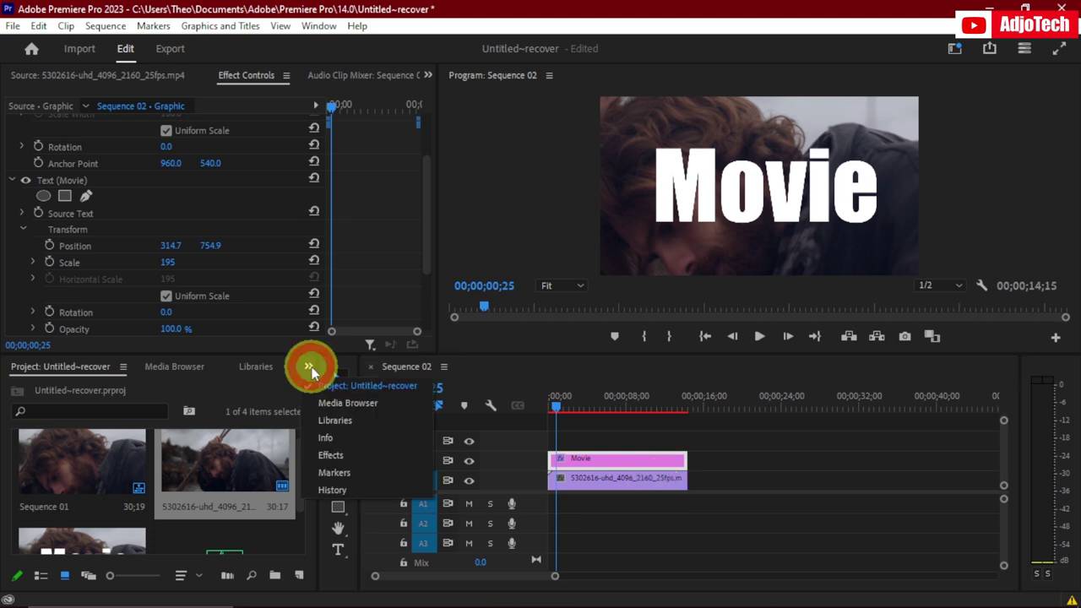
pyautogui.click(338, 457)
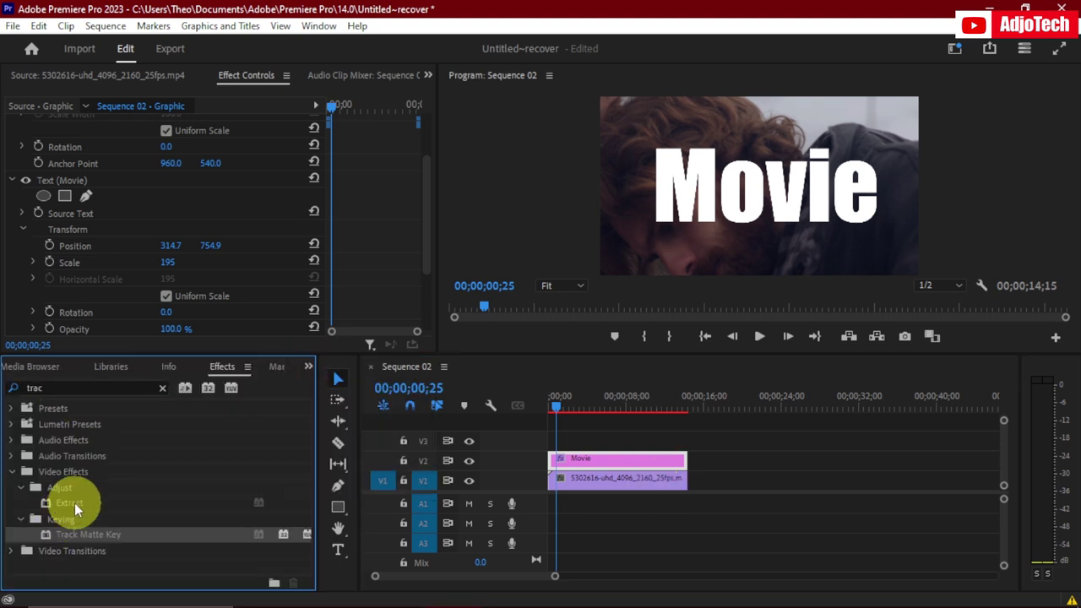
# Search the Effects panel for Track Matte Key and apply it to the V1 video clip
pyautogui.click(57, 388)
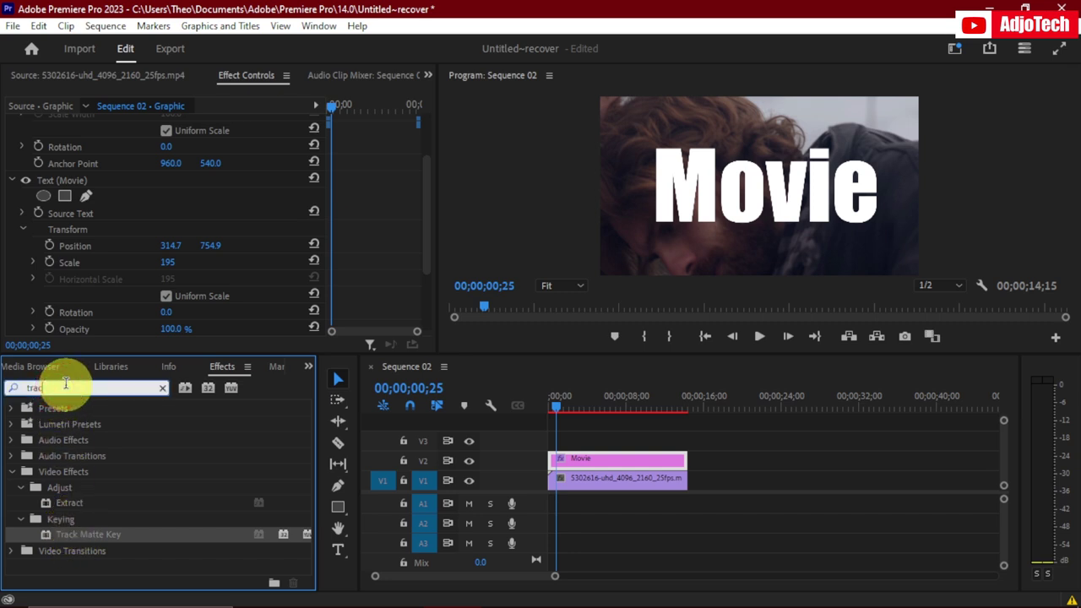
pyautogui.write('k')
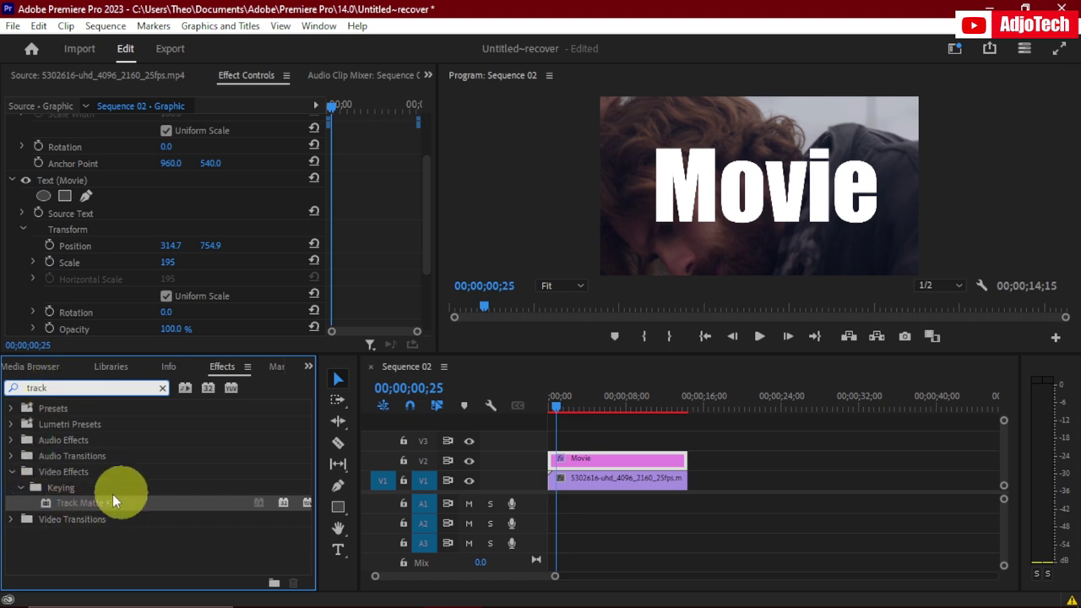
pyautogui.moveTo(108, 517); pyautogui.dragTo(603, 480)
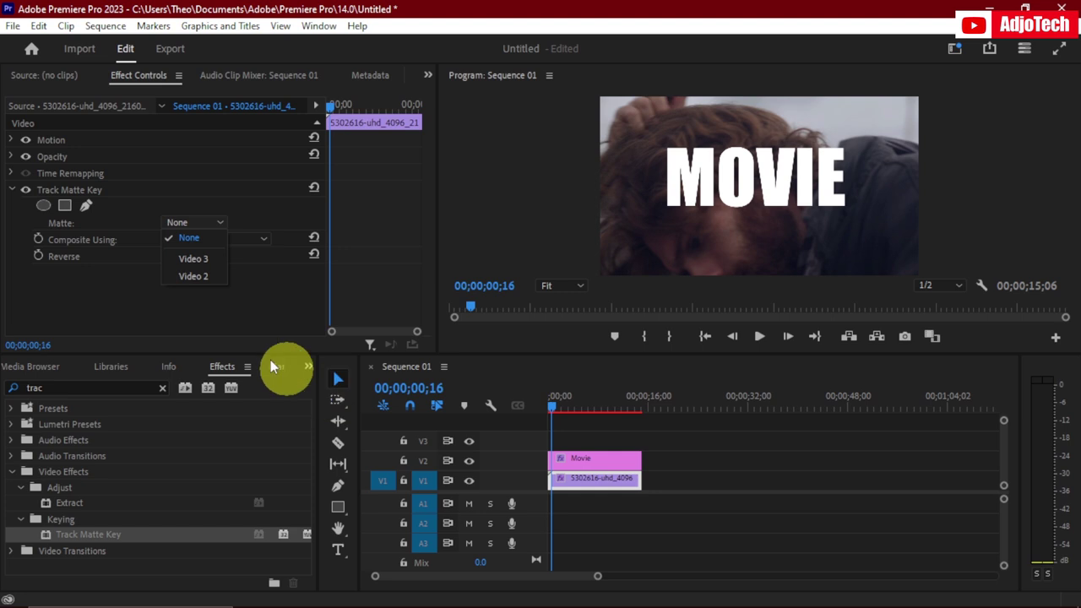
# Set Track Matte Key's Matte to Video 2
pyautogui.click(193, 277)
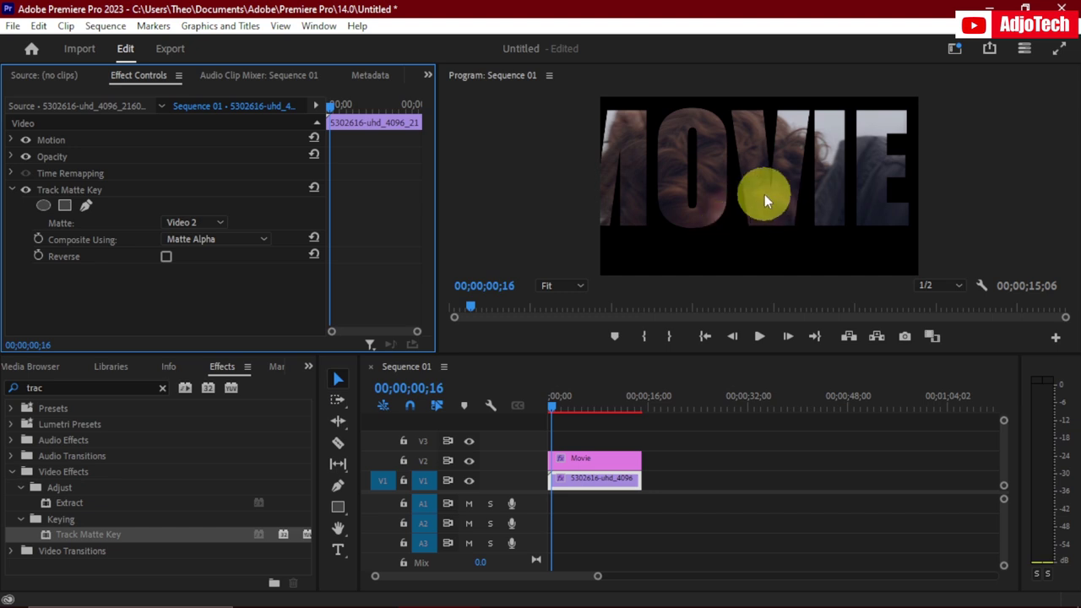
pyautogui.press('t')
pyautogui.click(718, 192)
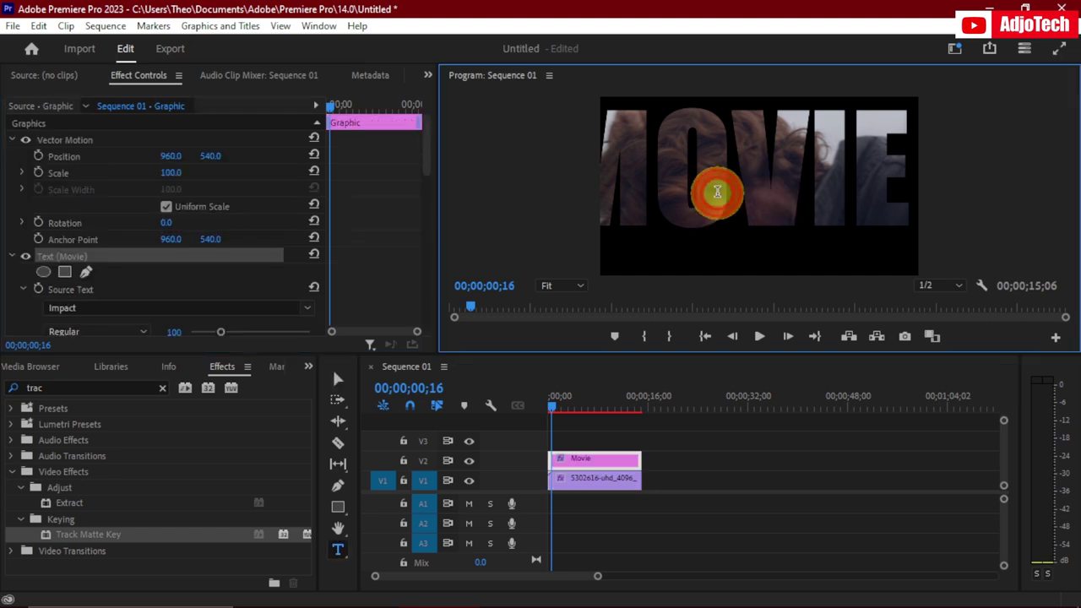
pyautogui.doubleClick(718, 193)
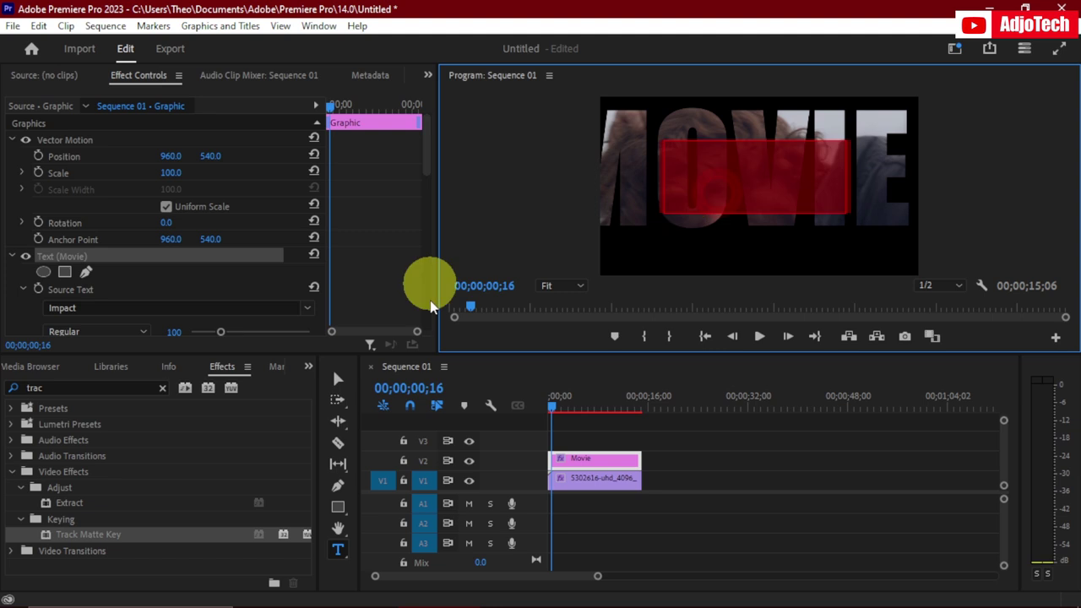
pyautogui.click(338, 381)
# Scale the MOVIE title down to 72.1 so the whole word fits the frame
pyautogui.click(680, 234)
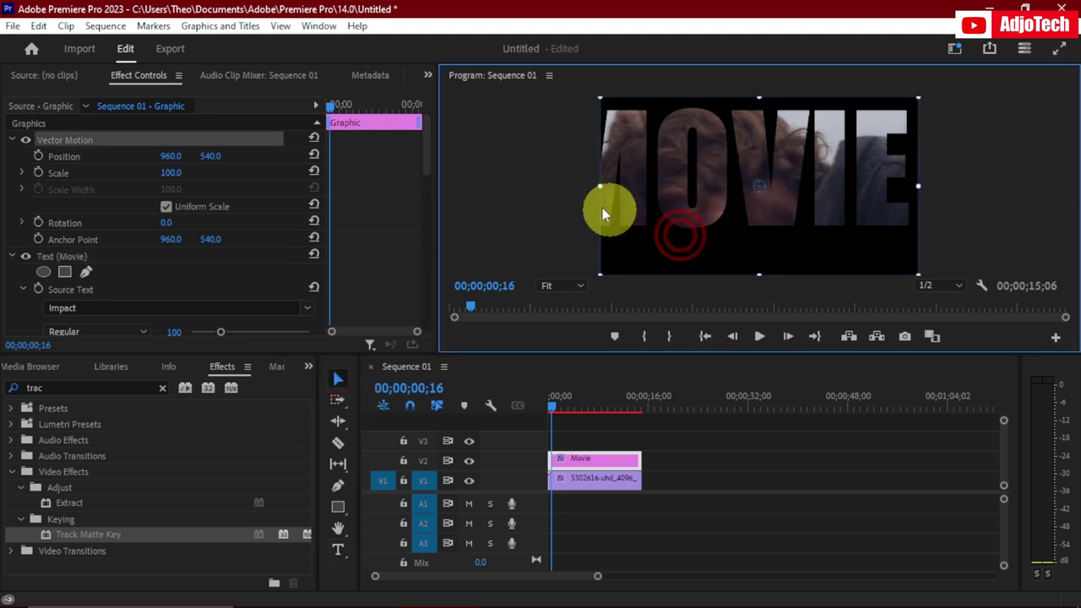
pyautogui.moveTo(601, 186); pyautogui.dragTo(660, 188)
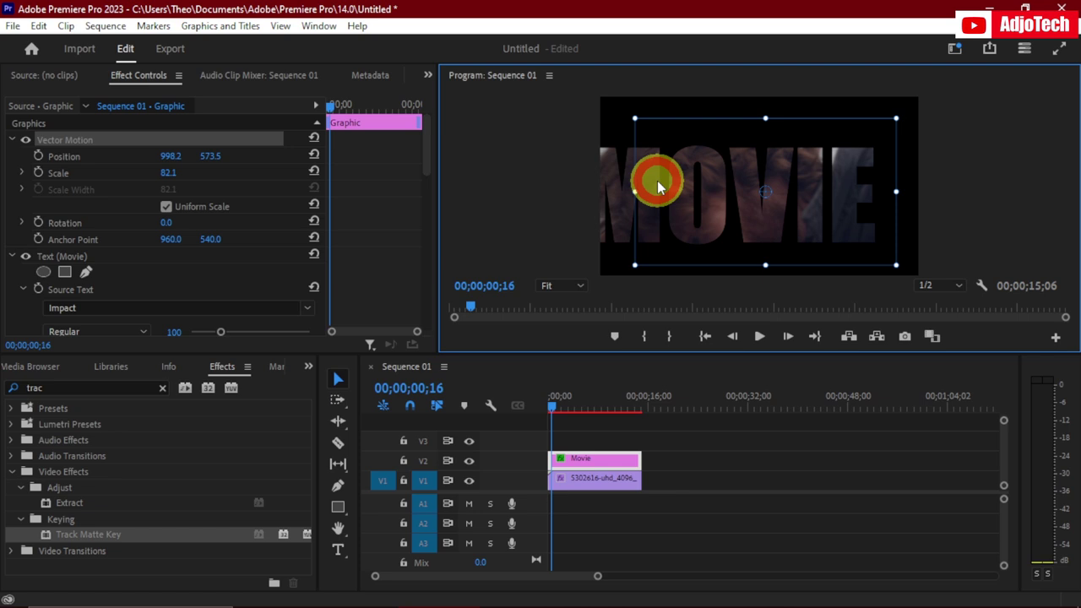
pyautogui.moveTo(658, 184); pyautogui.dragTo(651, 195)
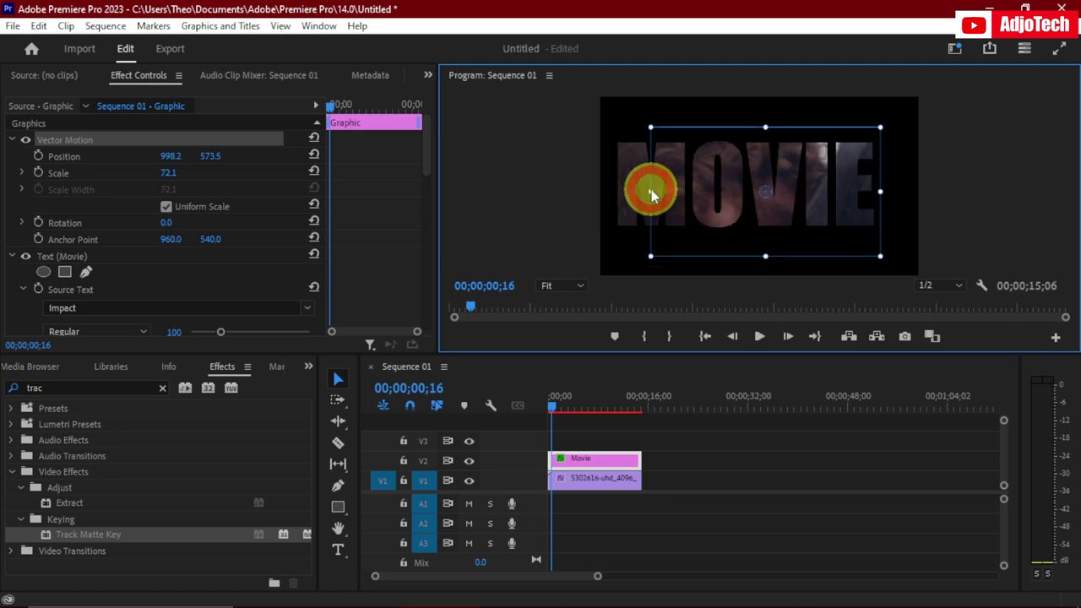
pyautogui.click(554, 407)
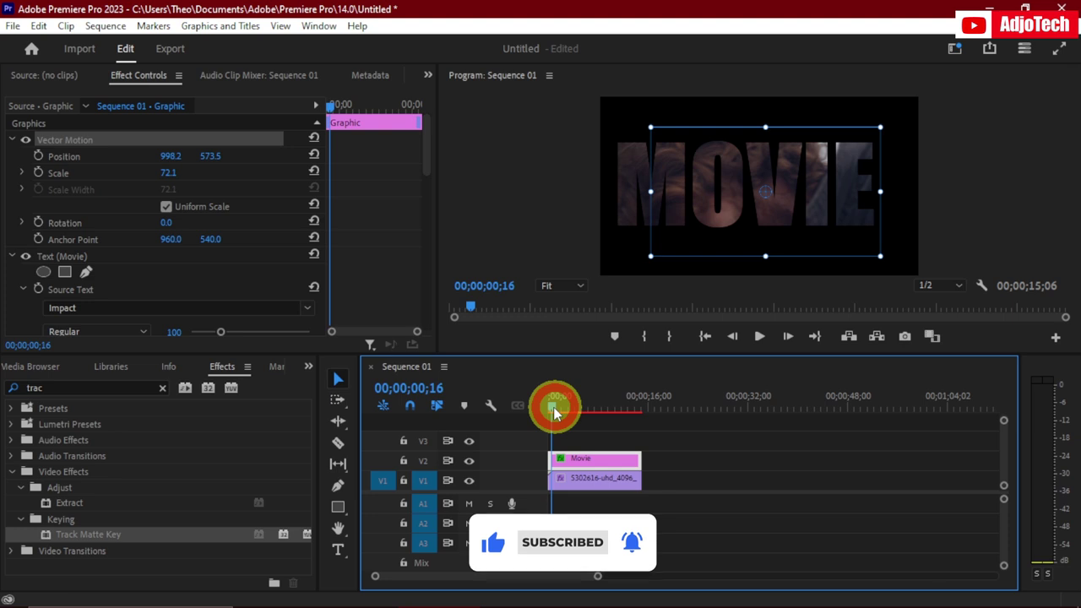
pyautogui.moveTo(553, 407); pyautogui.dragTo(550, 408)
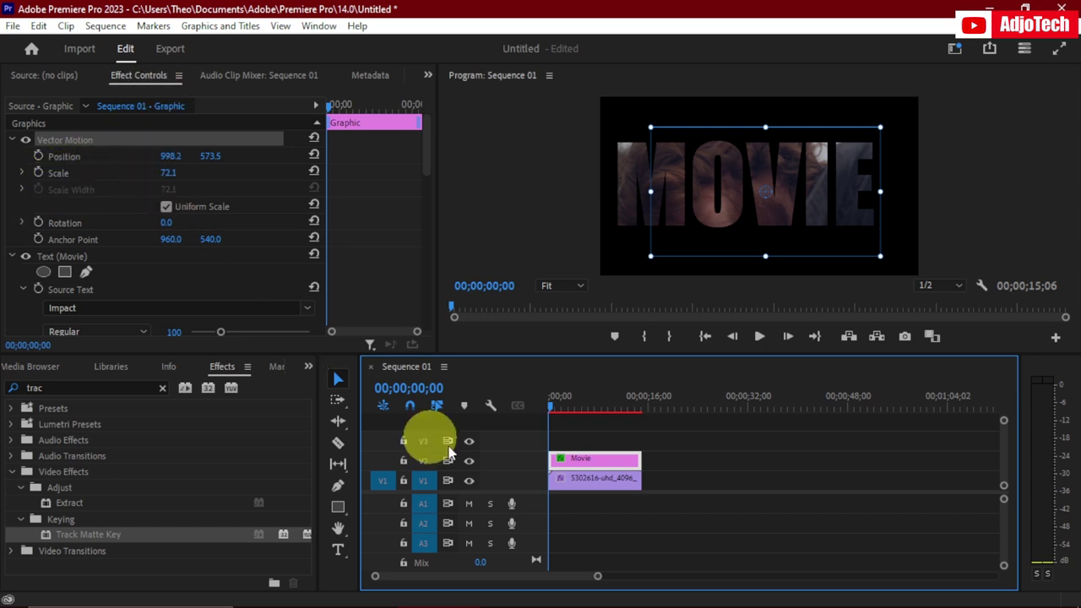
# Set the MOVIE title's Scale to 2000 at the sequence start
pyautogui.moveTo(550, 406); pyautogui.dragTo(541, 405)
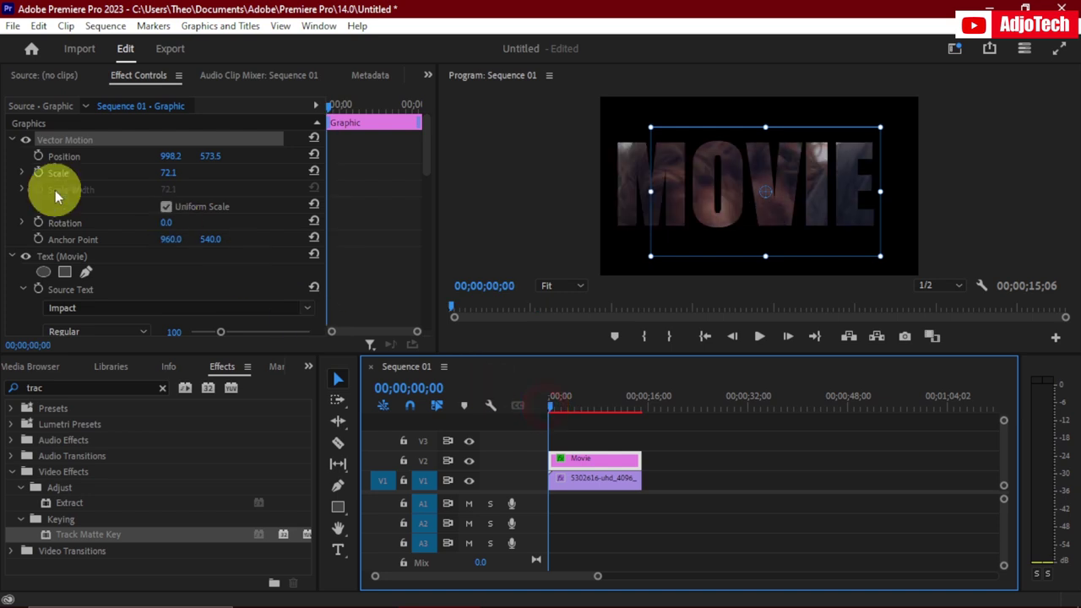
pyautogui.click(167, 174)
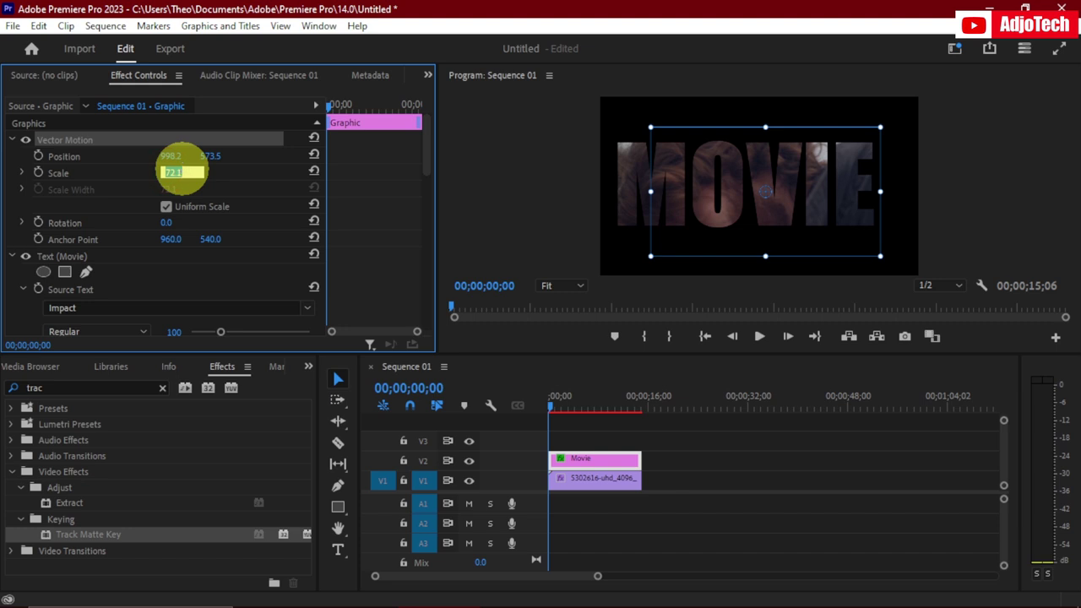
pyautogui.write('2000')
pyautogui.press('Return')
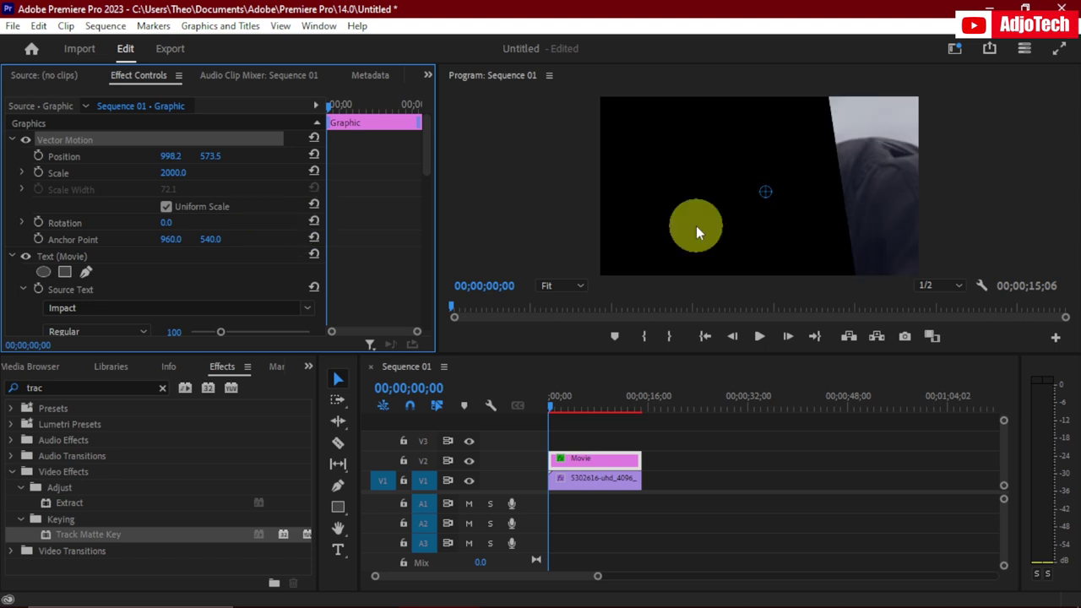
pyautogui.click(552, 404)
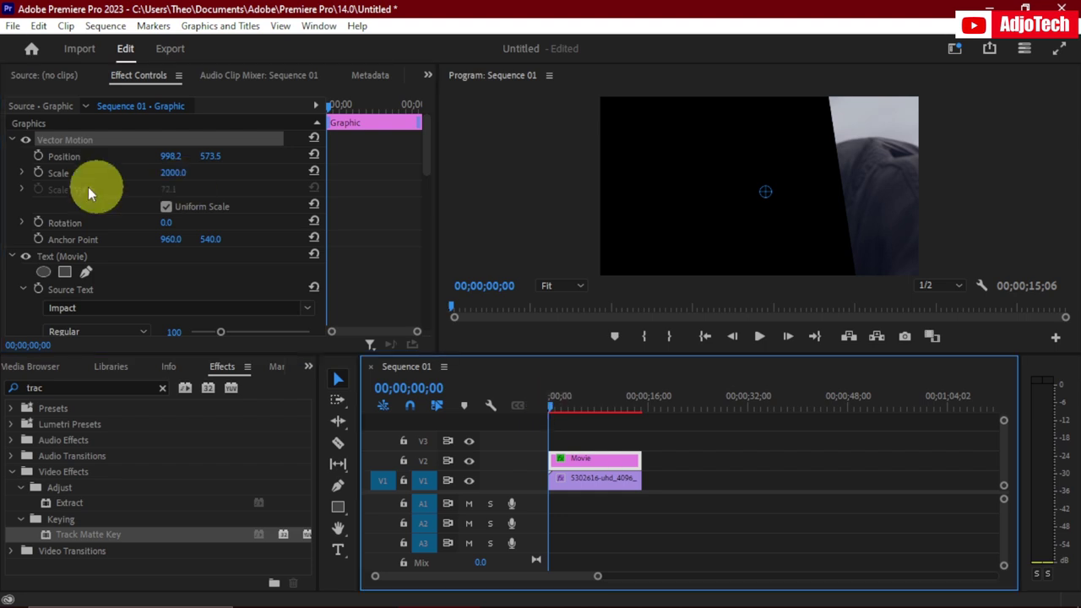
# Keyframe Scale at 2000 at the start and 100 at 00;00;06;23
pyautogui.click(38, 172)
pyautogui.moveTo(338, 105); pyautogui.dragTo(369, 119)
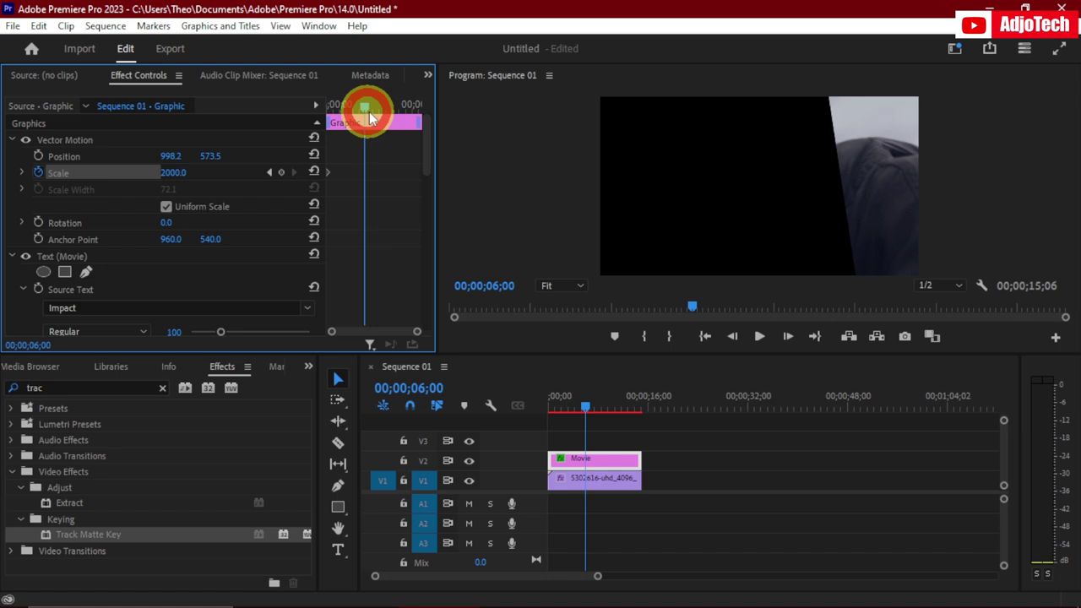
pyautogui.moveTo(369, 118); pyautogui.dragTo(367, 108)
pyautogui.click(313, 171)
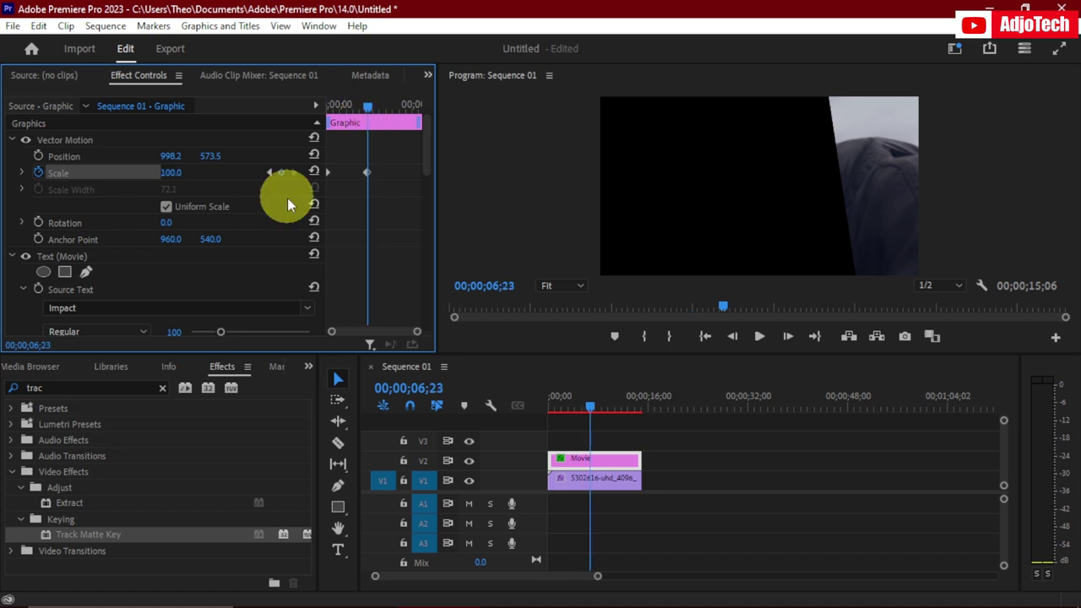
pyautogui.click(367, 172)
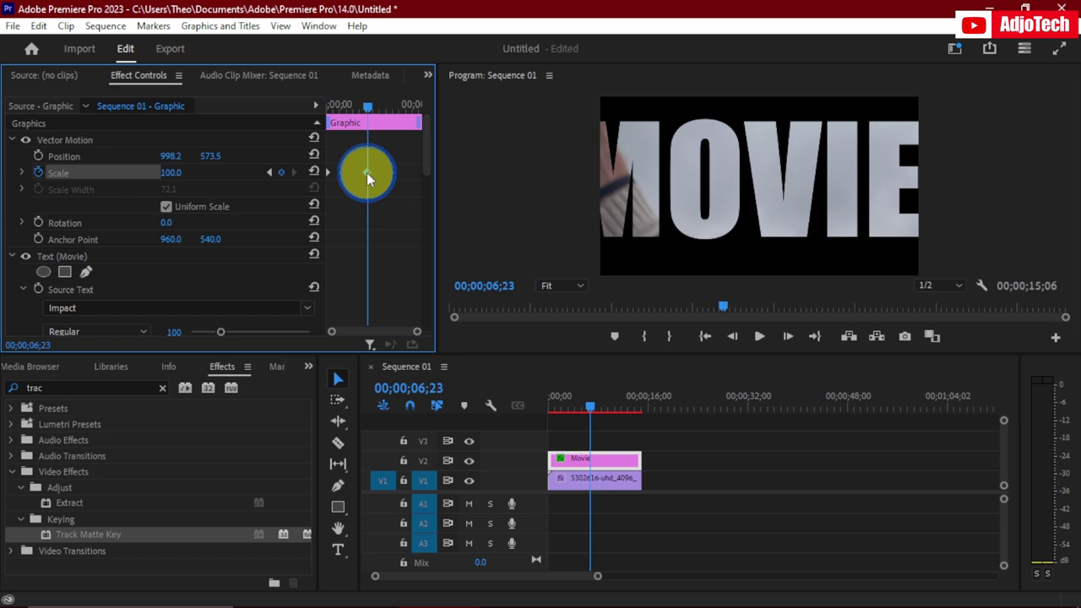
# Add a final Scale keyframe of 90 at the sequence end, 00;00;15;02
pyautogui.press('End')
pyautogui.click(173, 173)
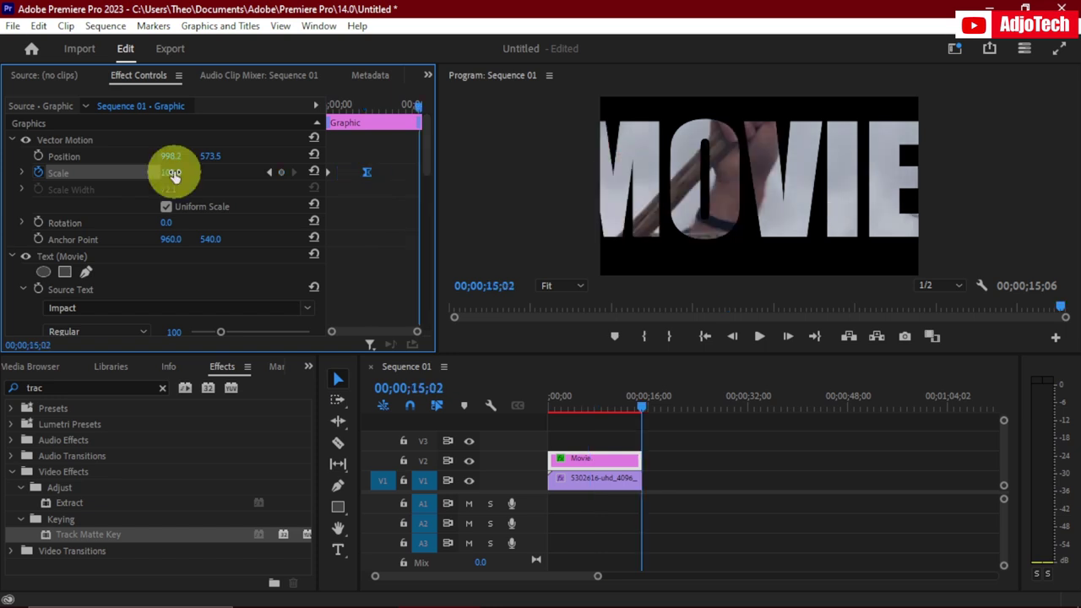
pyautogui.click(174, 173)
pyautogui.write('90')
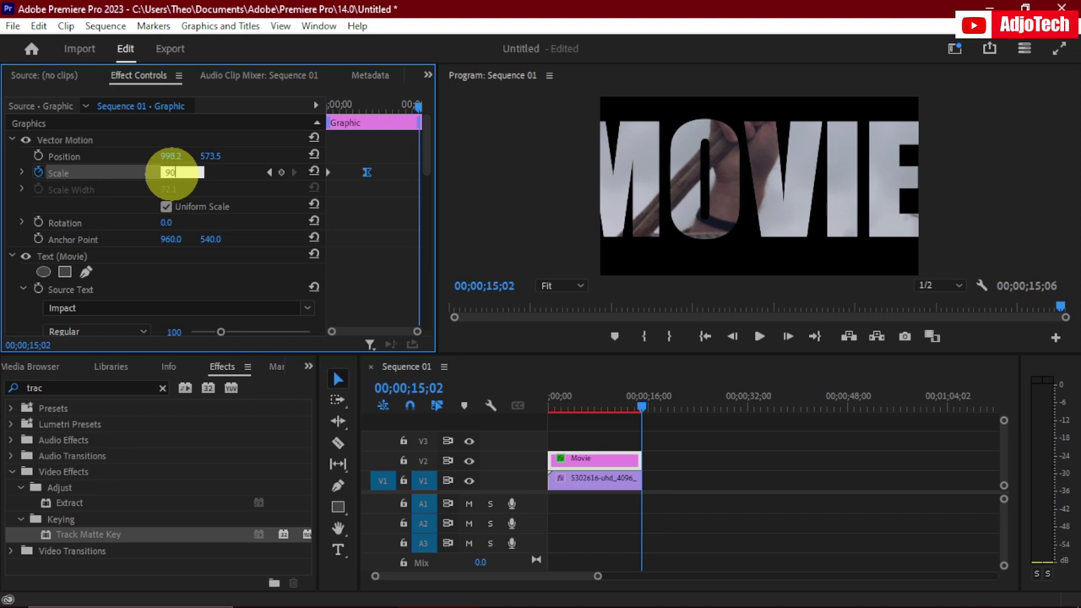
pyautogui.click(649, 187)
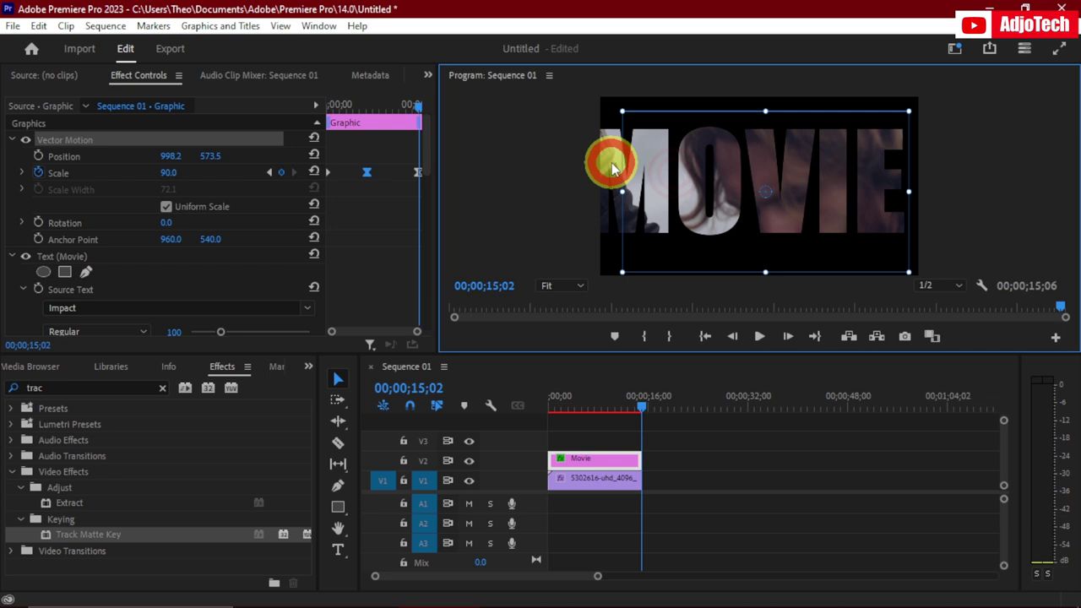
pyautogui.click(624, 470)
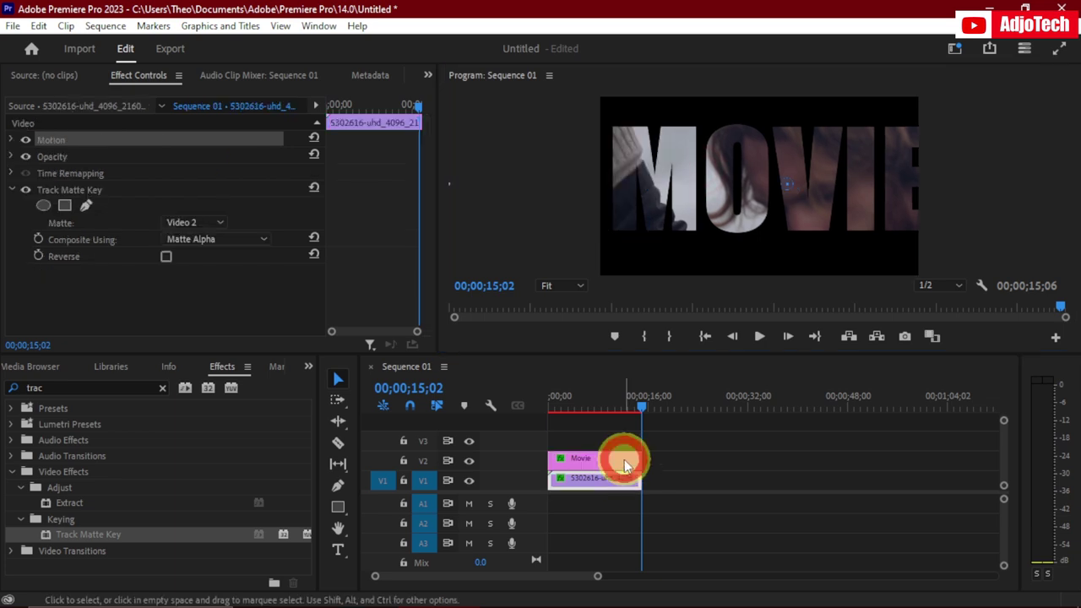
pyautogui.click(624, 460)
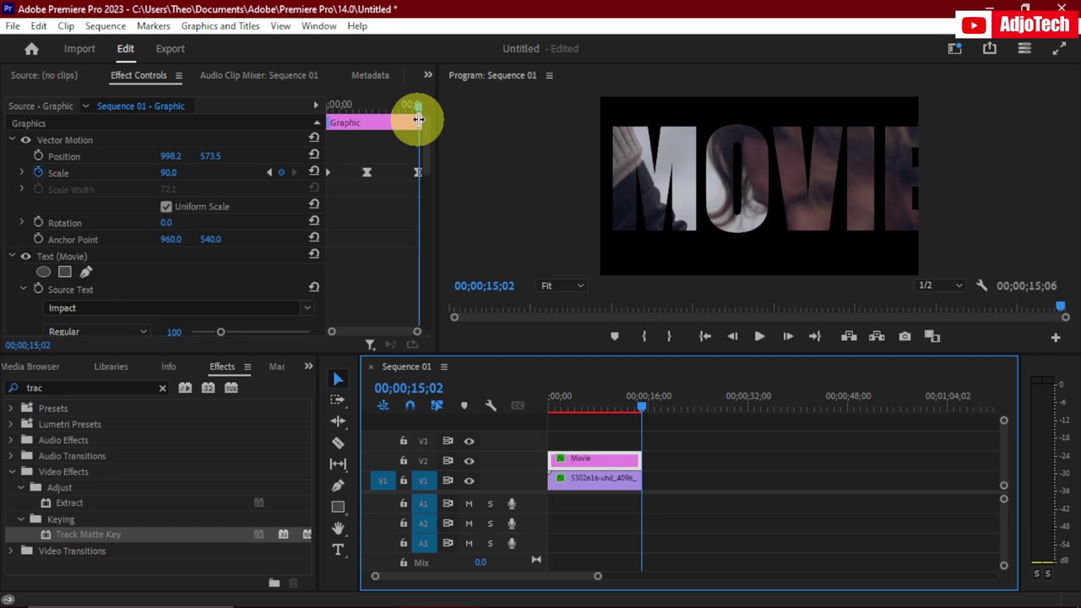
pyautogui.moveTo(418, 119); pyautogui.dragTo(366, 173)
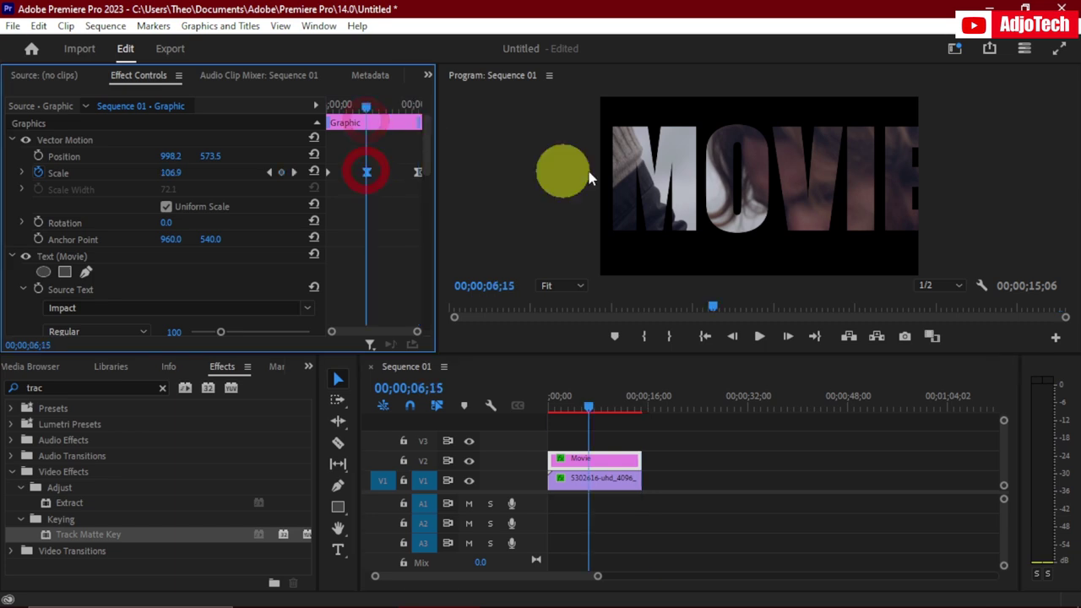
pyautogui.click(682, 186)
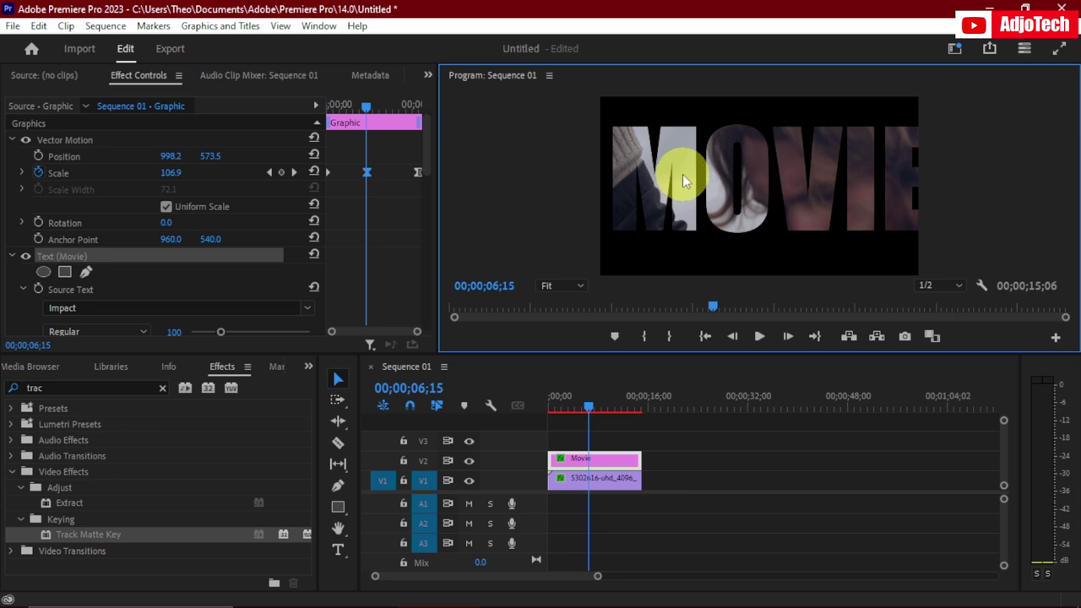
pyautogui.moveTo(543, 410); pyautogui.dragTo(621, 404)
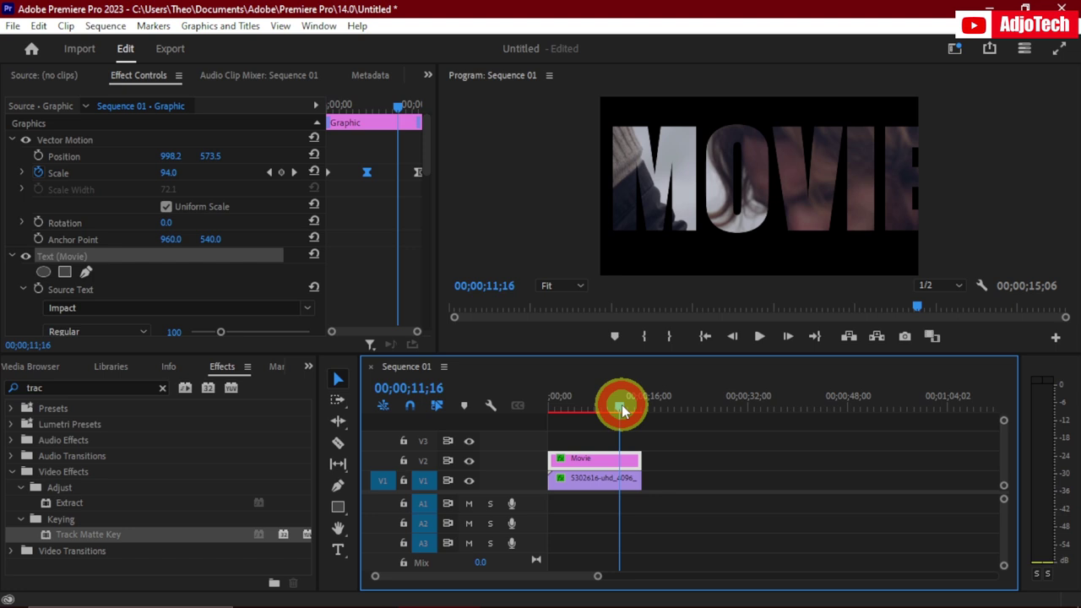
pyautogui.moveTo(622, 405); pyautogui.dragTo(577, 405)
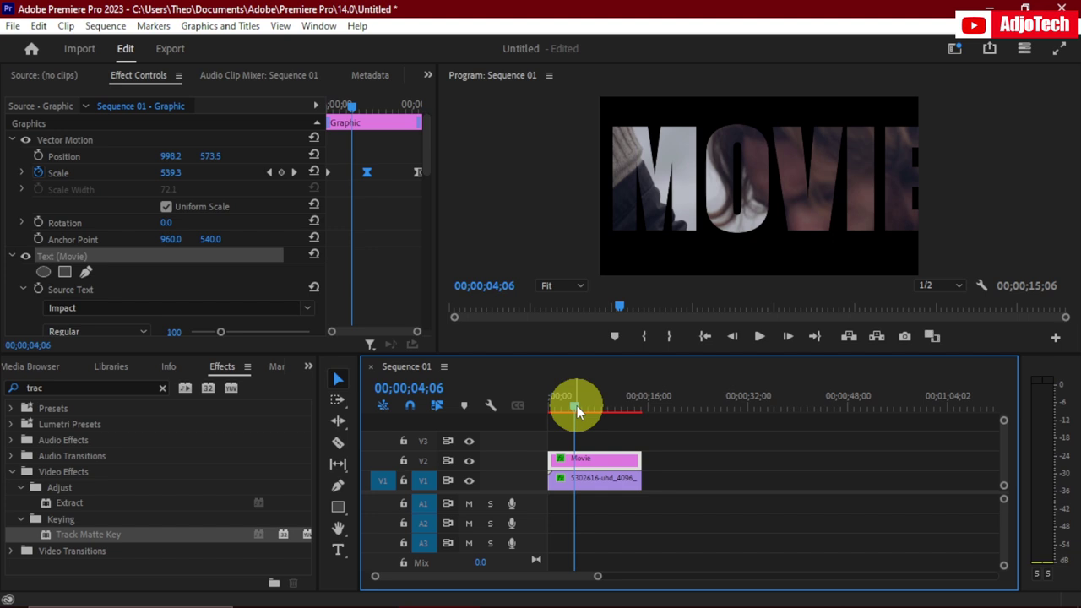
# Rewind the playhead to the sequence start and open the Export workspace for the MOVIE sequence
pyautogui.moveTo(577, 406); pyautogui.dragTo(527, 405)
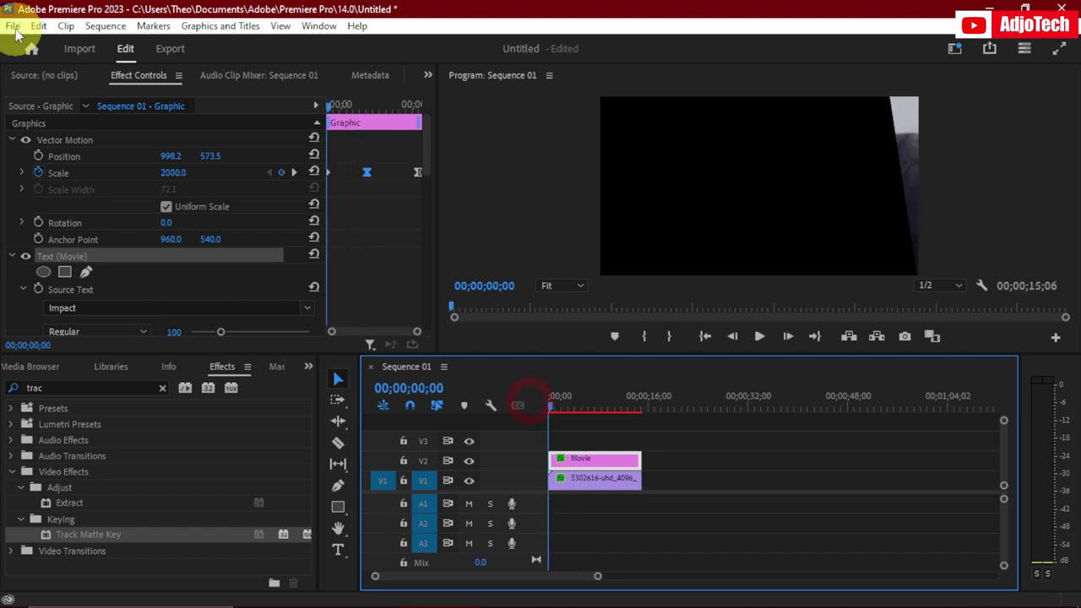
pyautogui.click(13, 26)
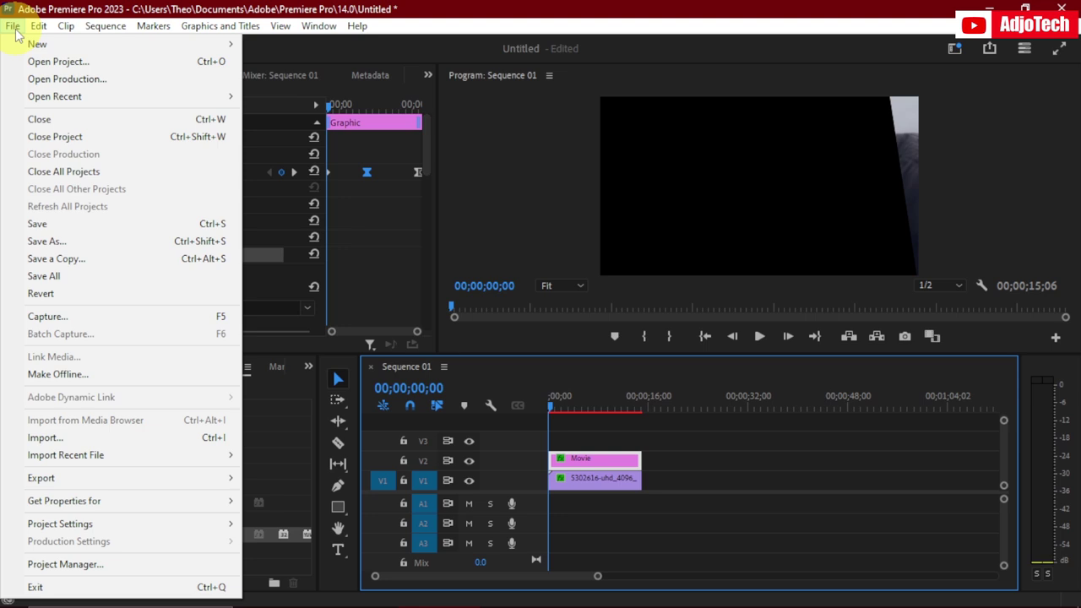
pyautogui.hotkey('ctrl', 'm')
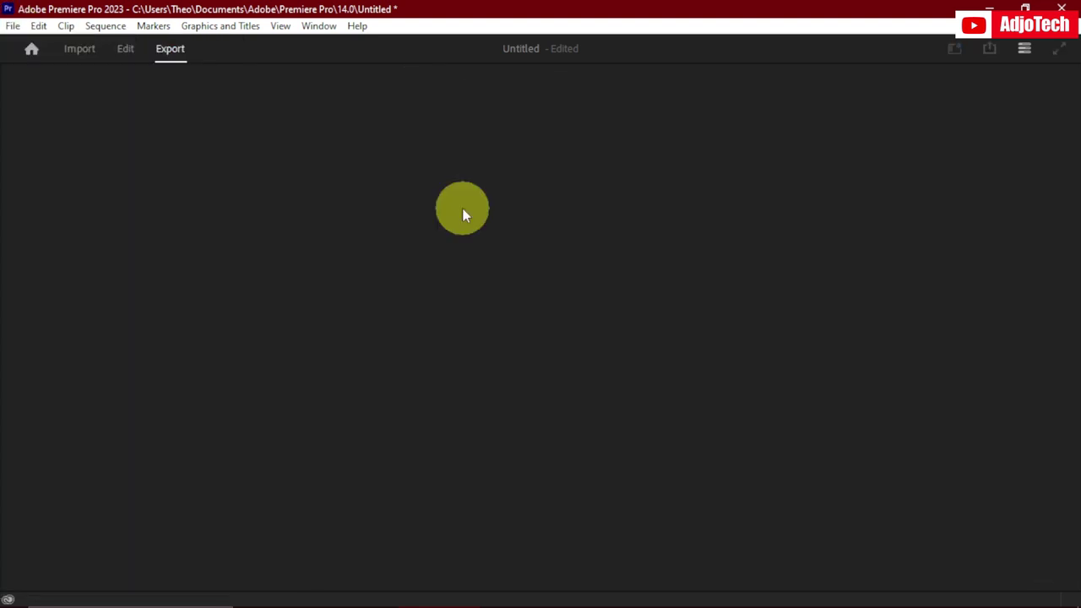